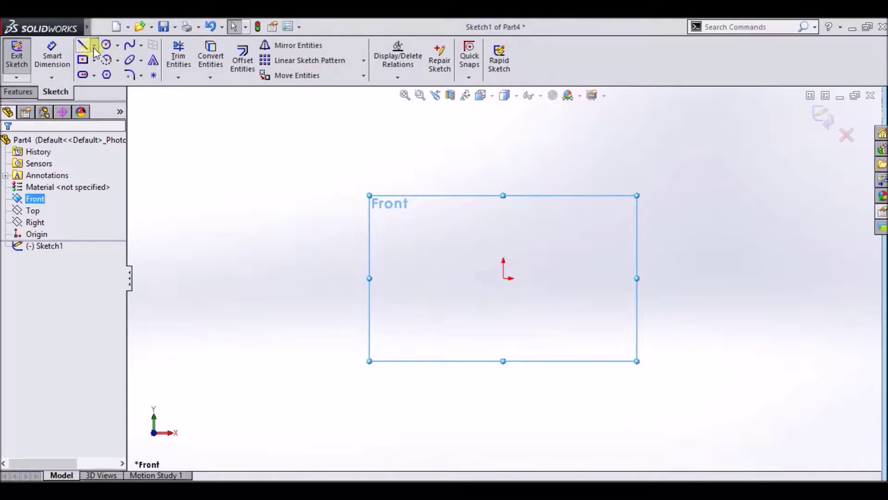
# Step: Draw a vertical midpoint line centred on the origin and dimension it to 82 mm
pyautogui.click(94, 45)
pyautogui.click(121, 83)
pyautogui.click(504, 278)
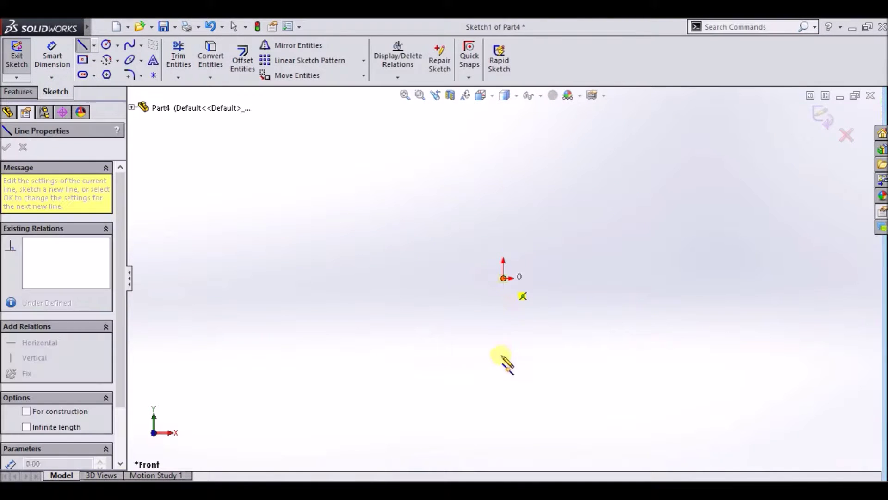
pyautogui.click(503, 442)
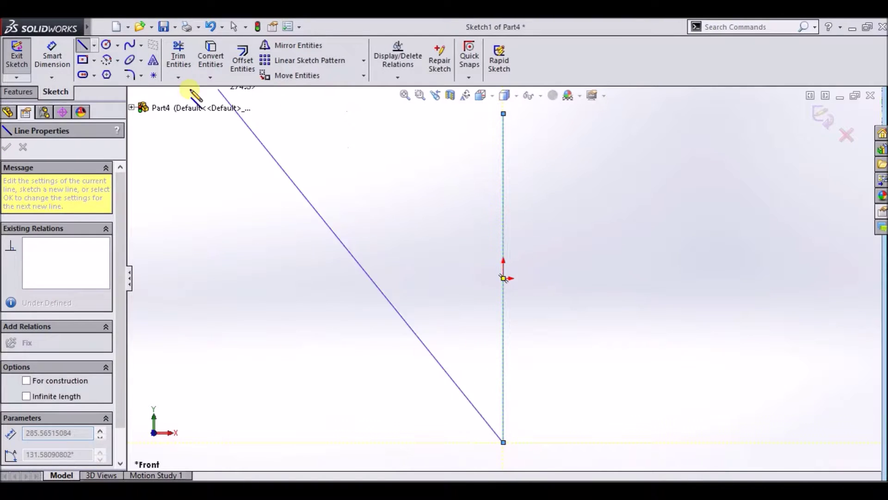
pyautogui.click(52, 55)
pyautogui.click(502, 241)
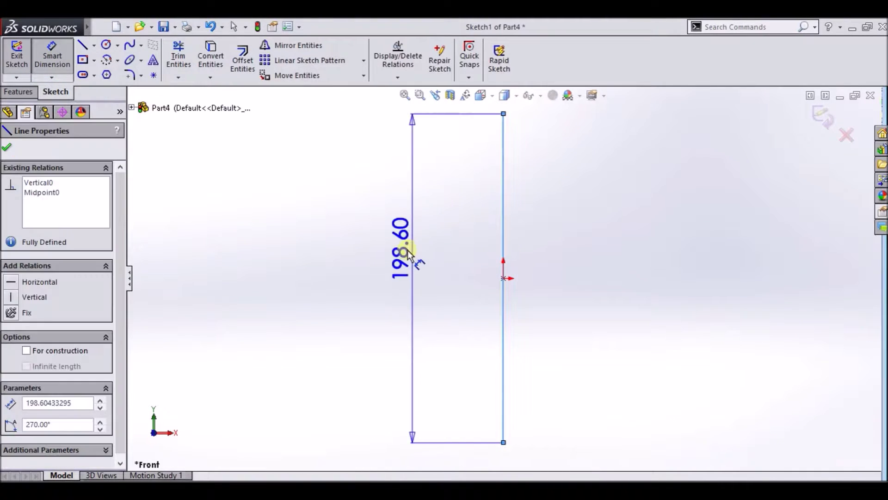
pyautogui.click(370, 277)
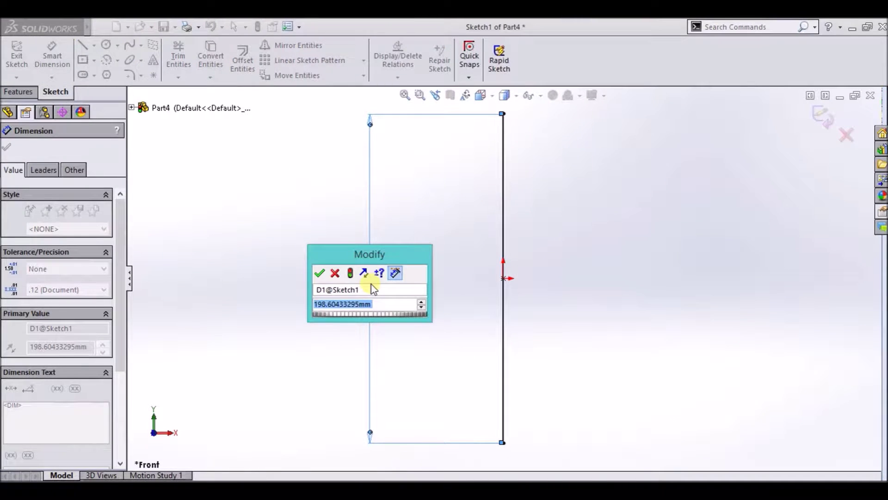
pyautogui.write('82')
pyautogui.press('Return')
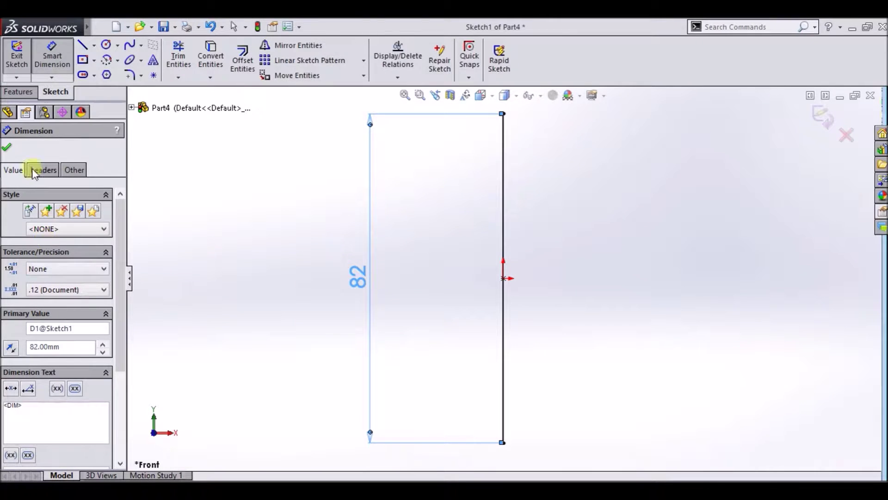
pyautogui.click(6, 147)
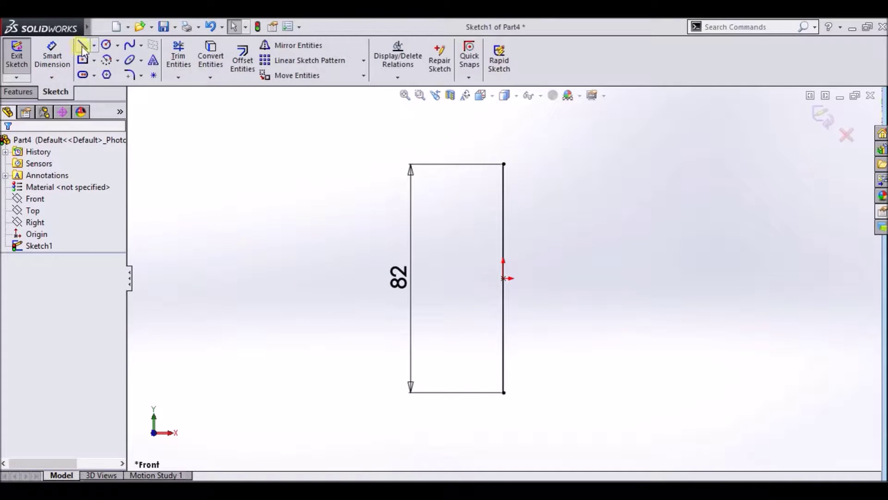
# Step: Close the line with a right-hand centre-point semicircle and start a Revolved Boss/Base
pyautogui.click(106, 44)
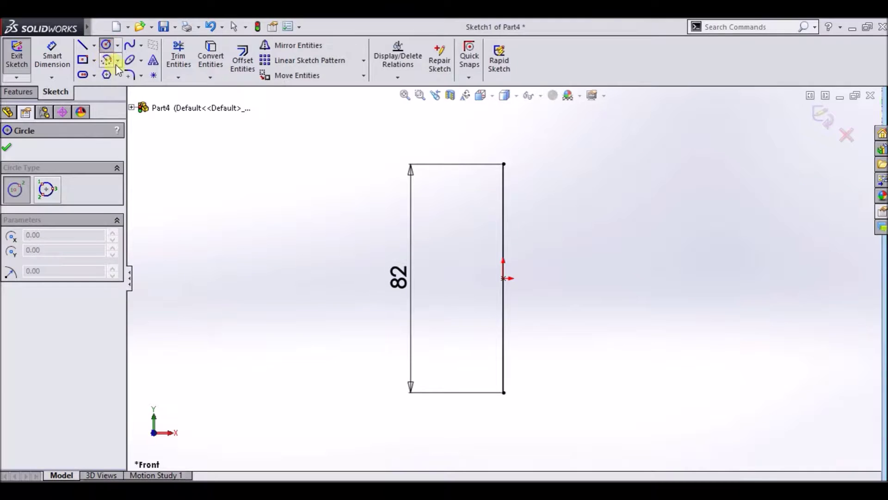
pyautogui.click(117, 60)
pyautogui.click(119, 78)
pyautogui.click(503, 278)
pyautogui.click(503, 164)
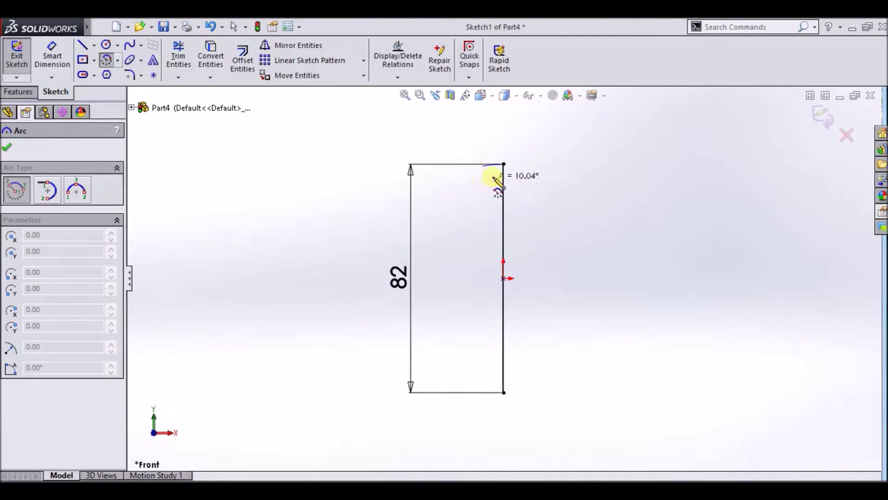
pyautogui.click(503, 394)
pyautogui.click(6, 147)
pyautogui.click(18, 91)
pyautogui.click(54, 60)
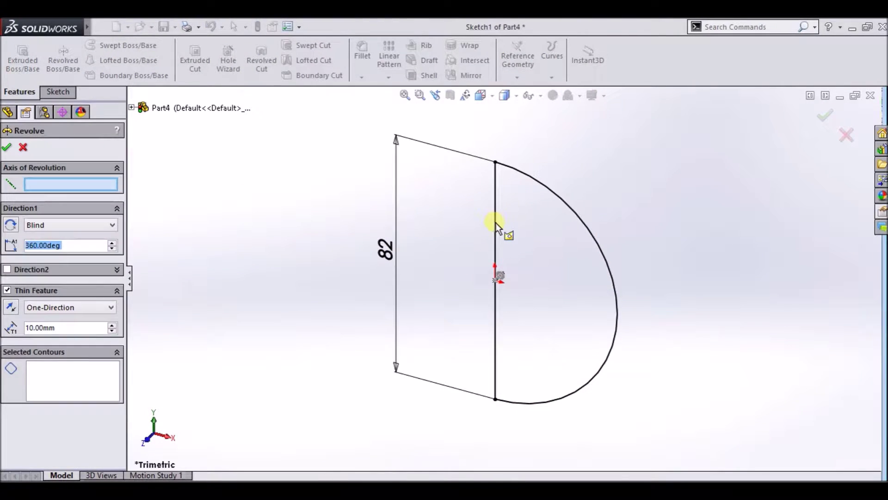
# Step: Select the half-disc region and set the thin-feature wall thickness to 4 mm
pyautogui.click(496, 226)
pyautogui.rightClick(52, 390)
pyautogui.click(88, 401)
pyautogui.click(551, 290)
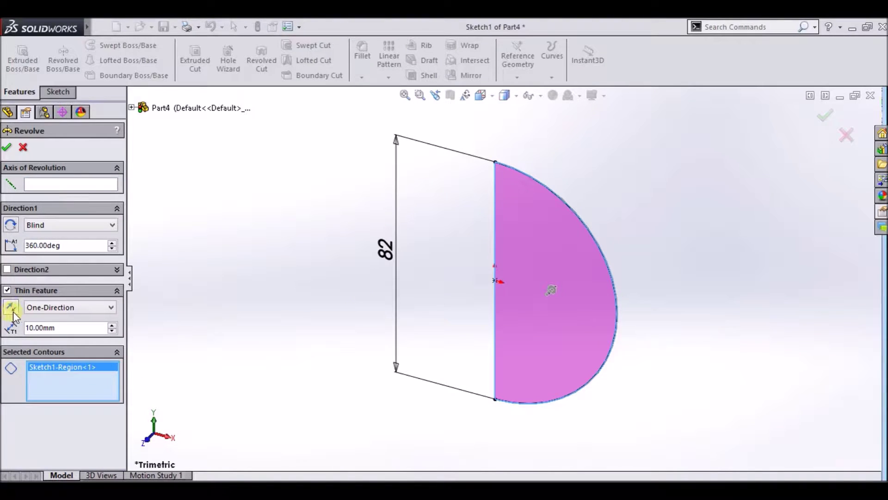
pyautogui.write('4')
pyautogui.press('Return')
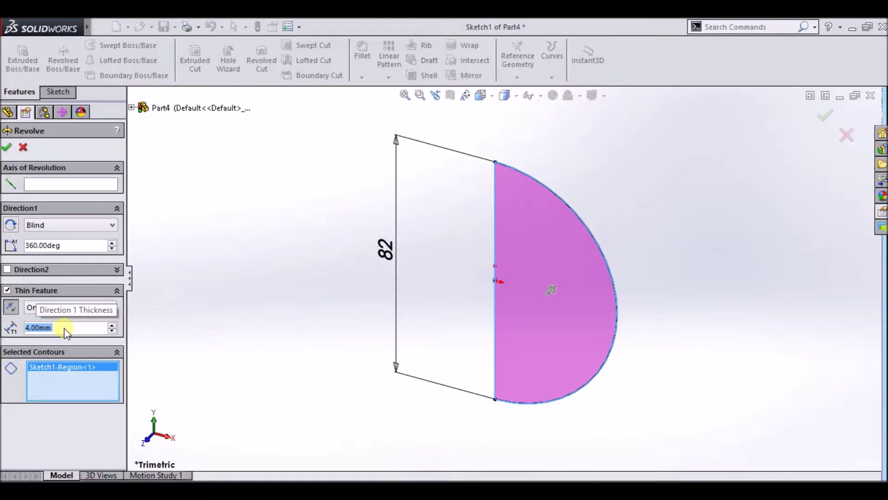
# Step: Use the vertical line as the revolve axis, reselect the half-disc region, and confirm
pyautogui.click(495, 247)
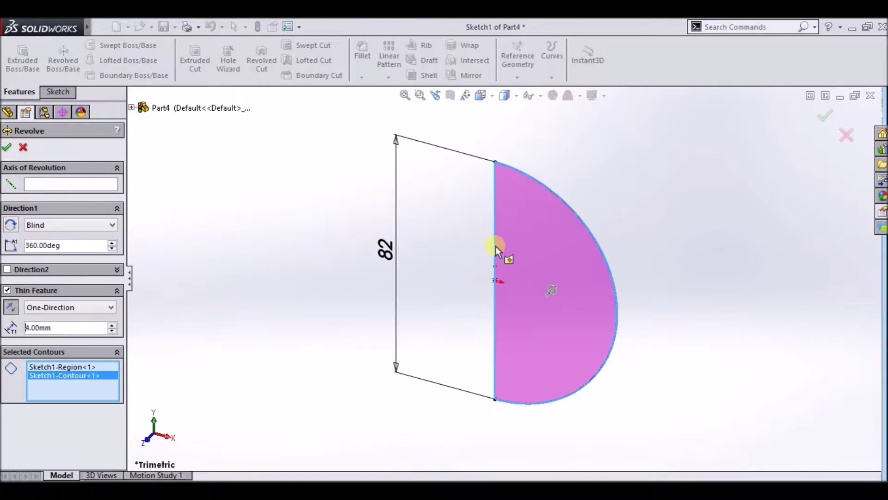
pyautogui.rightClick(117, 376)
pyautogui.click(120, 390)
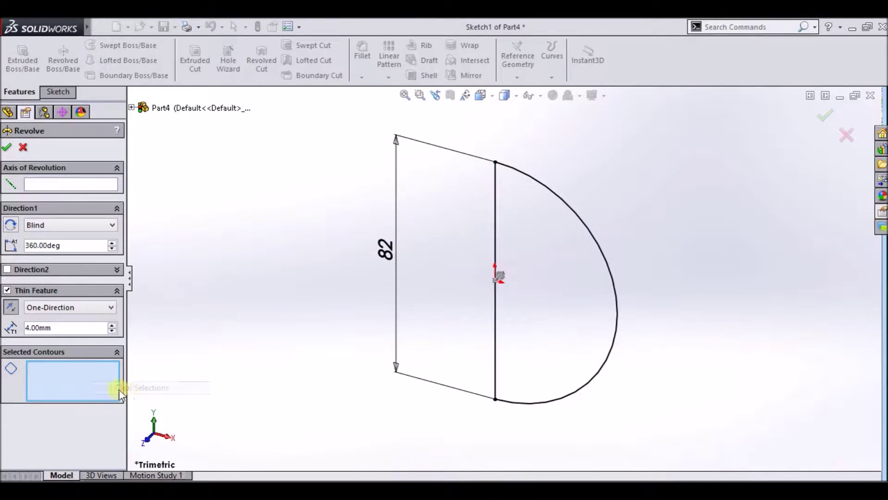
pyautogui.click(77, 185)
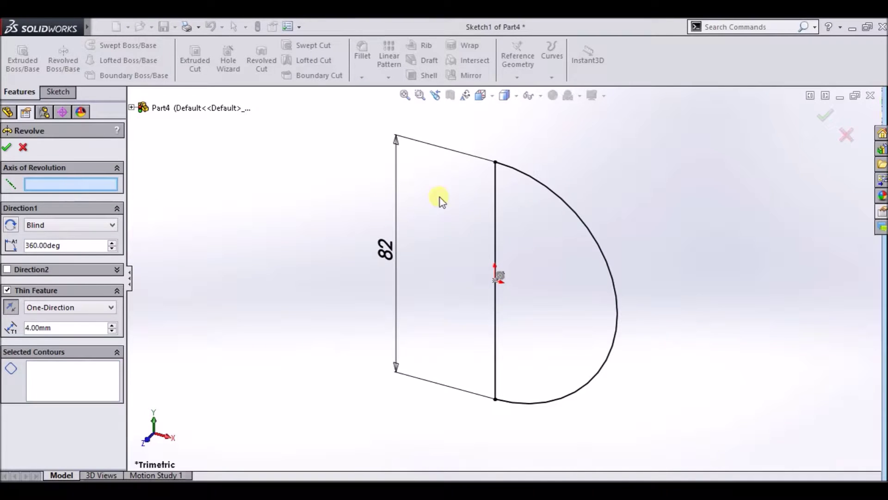
pyautogui.click(494, 242)
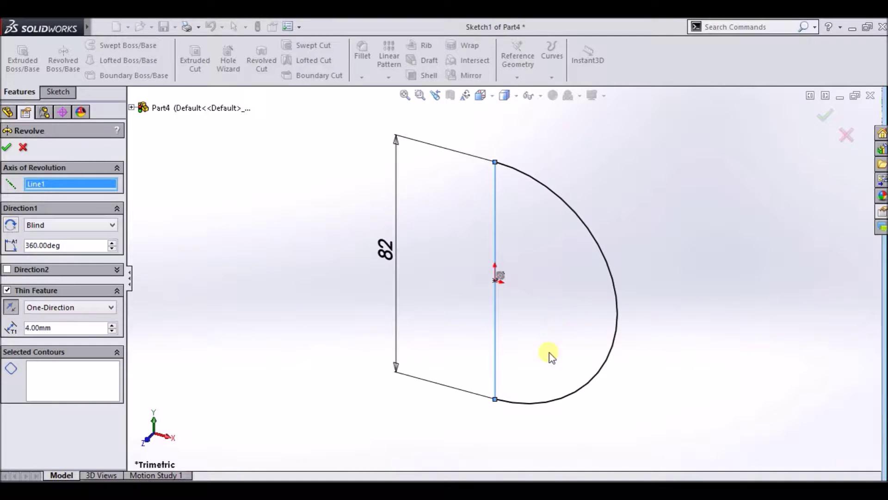
pyautogui.click(101, 378)
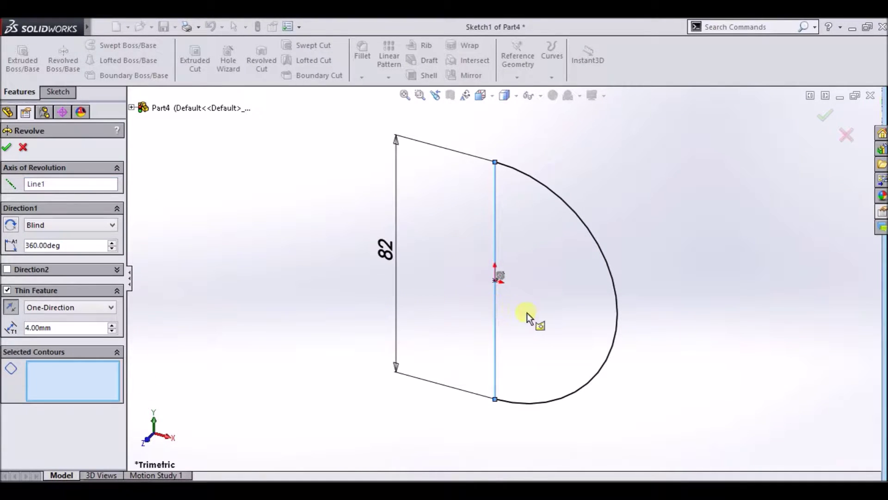
pyautogui.click(527, 314)
pyautogui.press('Return')
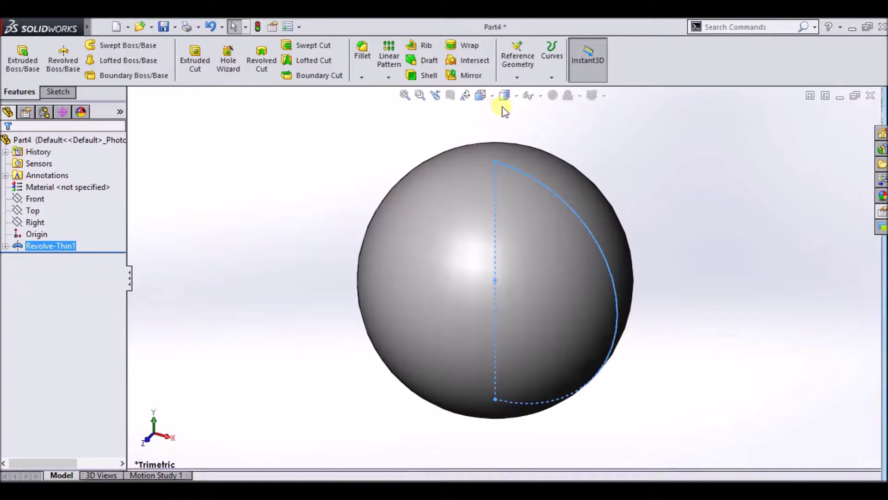
# Step: Switch the display to Hidden Lines Visible in an isometric view
pyautogui.click(516, 96)
pyautogui.click(505, 153)
pyautogui.press('space')
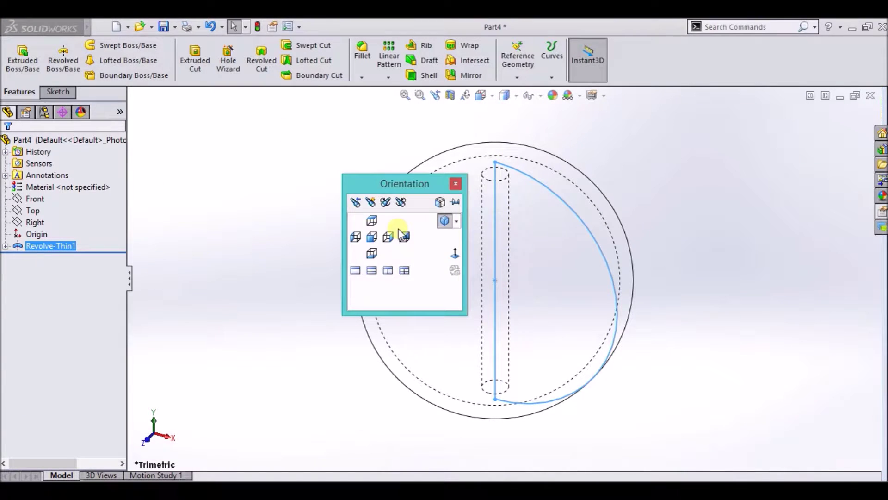
pyautogui.click(413, 236)
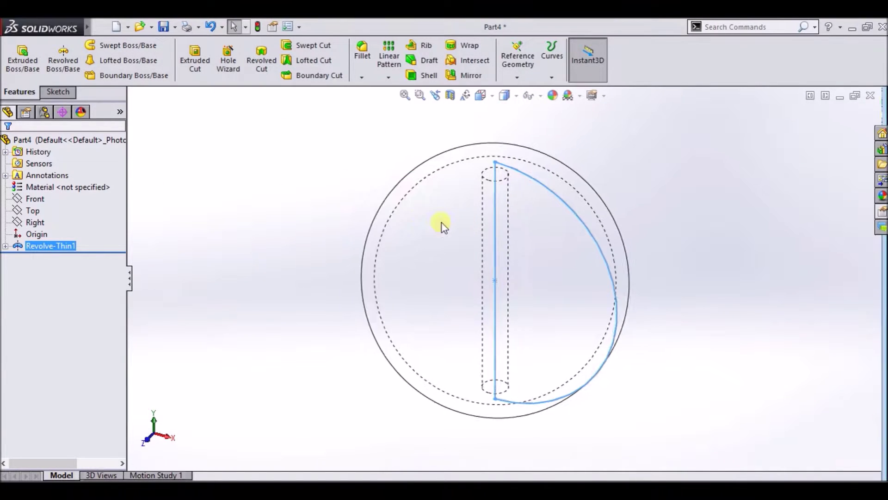
# Step: Start a sketch on the Front plane and draw a horizontal line across the sphere's top
pyautogui.click(38, 200)
pyautogui.click(49, 184)
pyautogui.press('space')
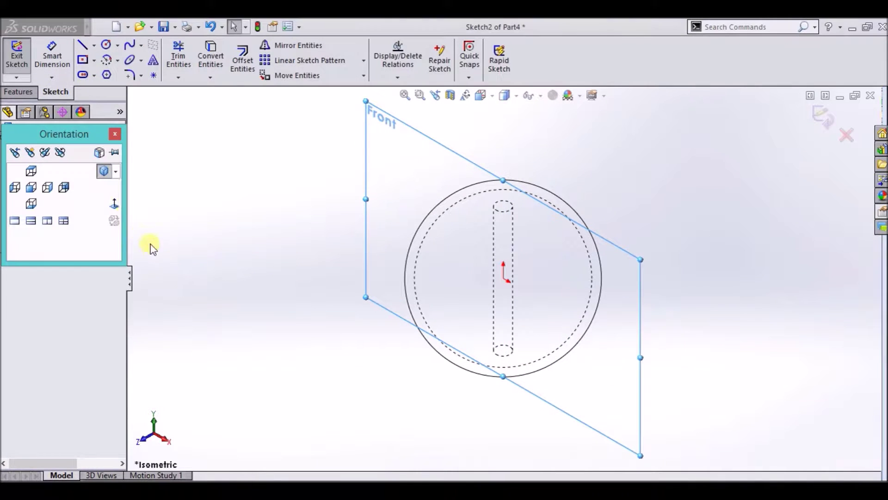
pyautogui.click(113, 204)
pyautogui.click(82, 45)
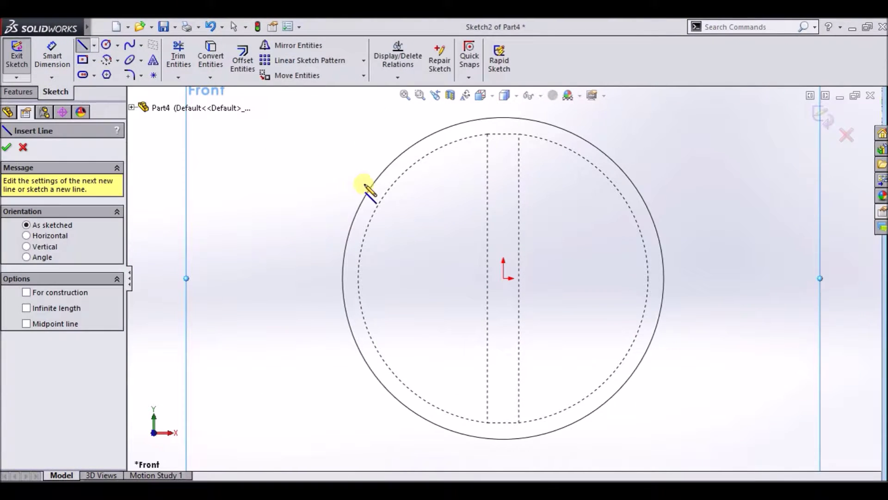
pyautogui.click(370, 188)
pyautogui.click(637, 188)
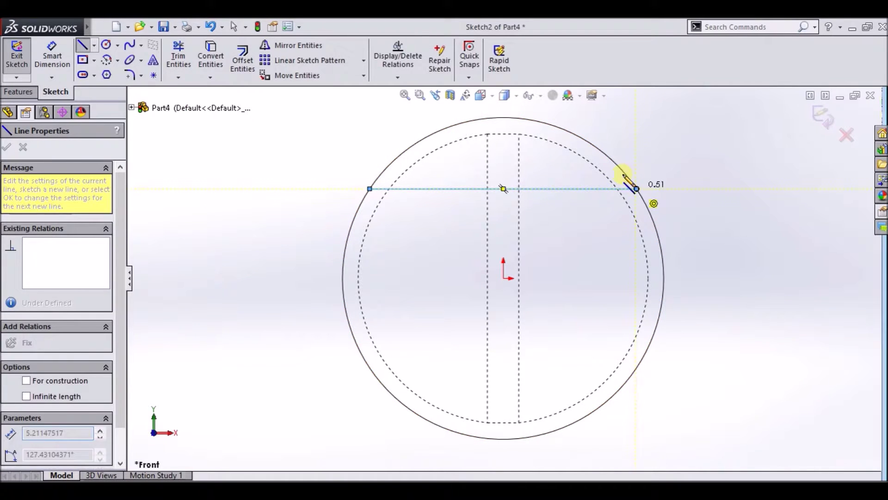
pyautogui.press('Escape')
# Step: Dimension the top horizontal line to 30 mm and exit the sketch
pyautogui.click(52, 54)
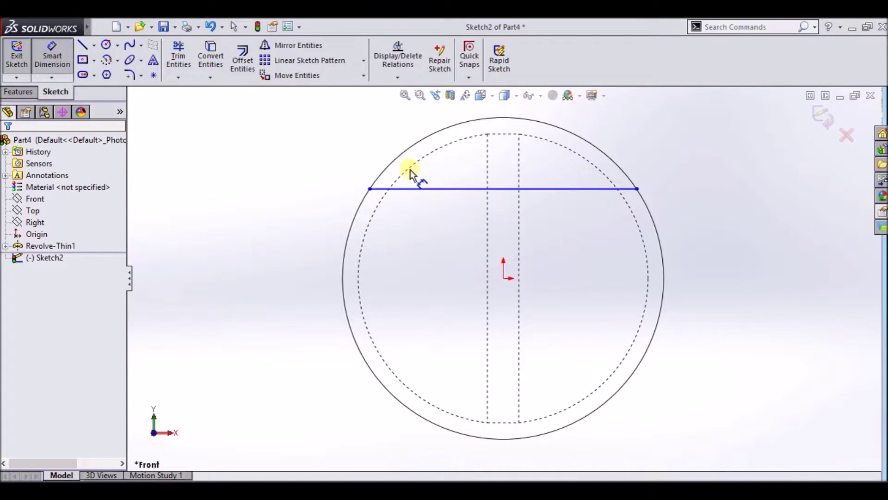
pyautogui.click(442, 189)
pyautogui.click(447, 114)
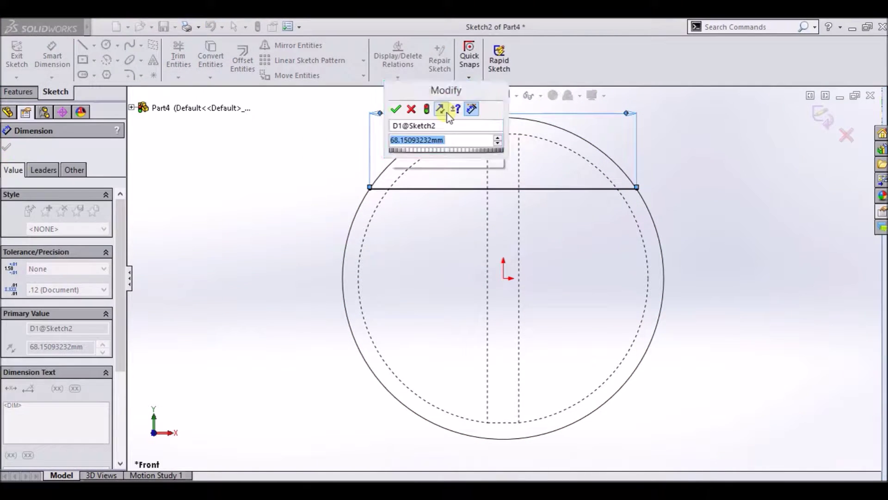
pyautogui.press('Return')
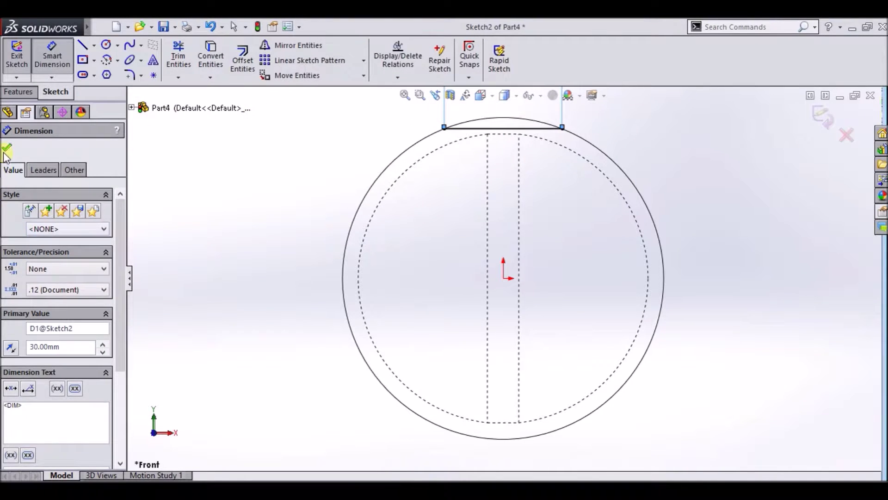
pyautogui.click(6, 151)
pyautogui.click(465, 129)
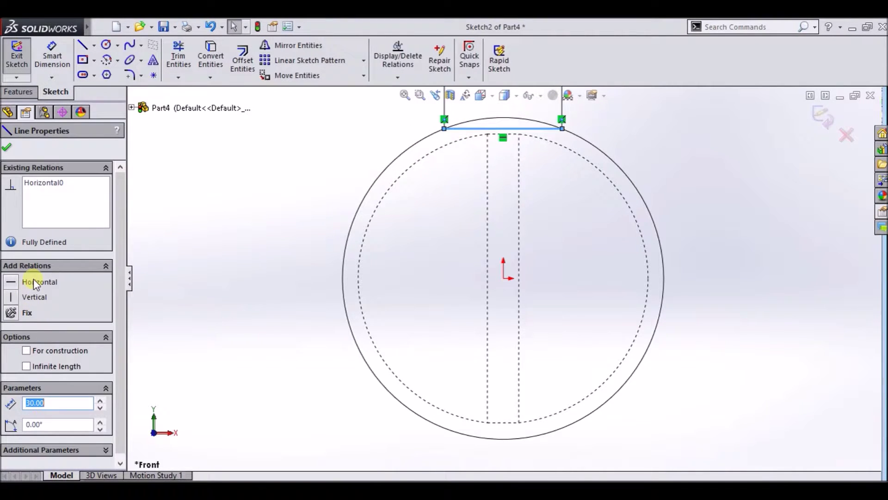
pyautogui.click(7, 147)
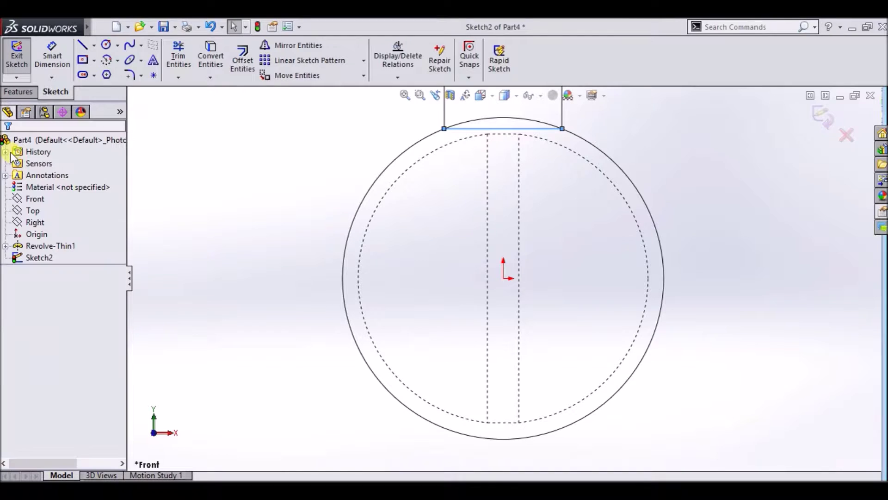
pyautogui.click(36, 223)
# Step: Start a new sketch on the Right plane, viewed normal to it
pyautogui.click(45, 208)
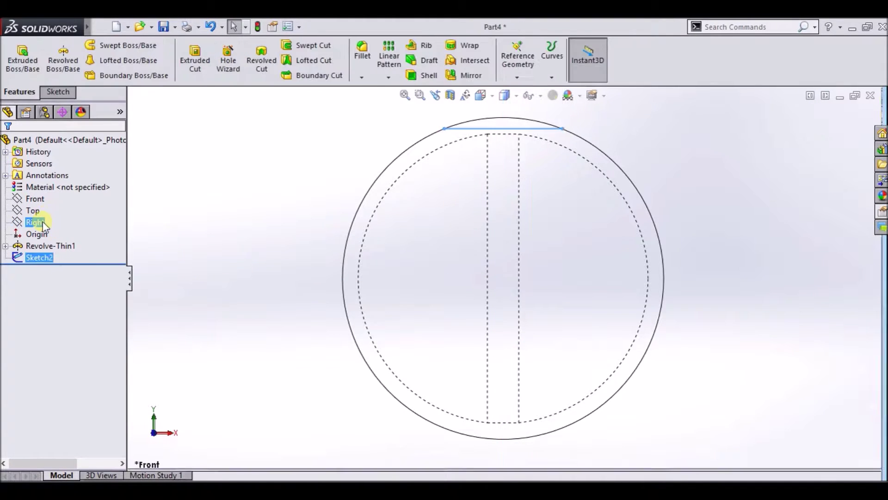
pyautogui.click(49, 210)
pyautogui.press('space')
pyautogui.click(116, 260)
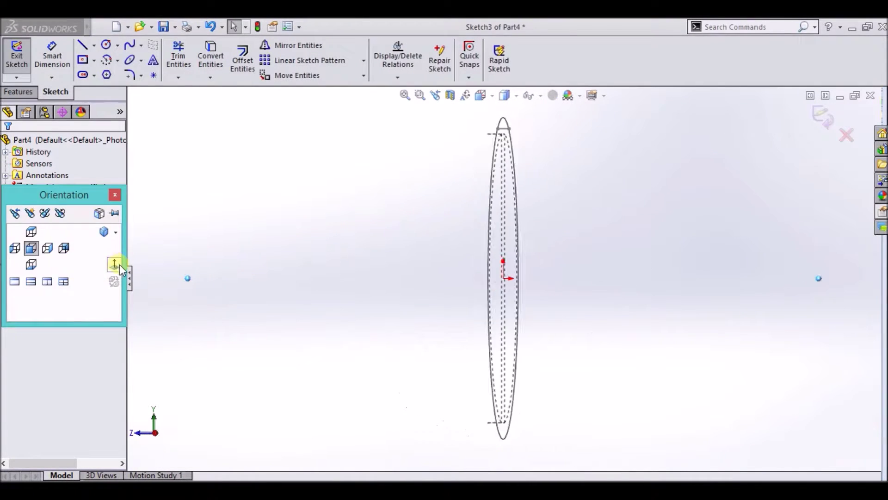
# Step: Draw a horizontal line across the sphere's bottom and dimension it 30 mm
pyautogui.click(83, 44)
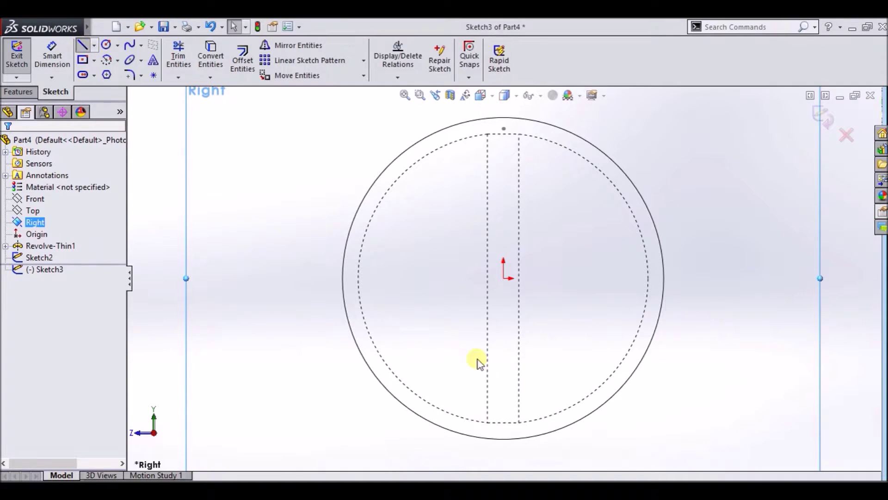
pyautogui.click(425, 418)
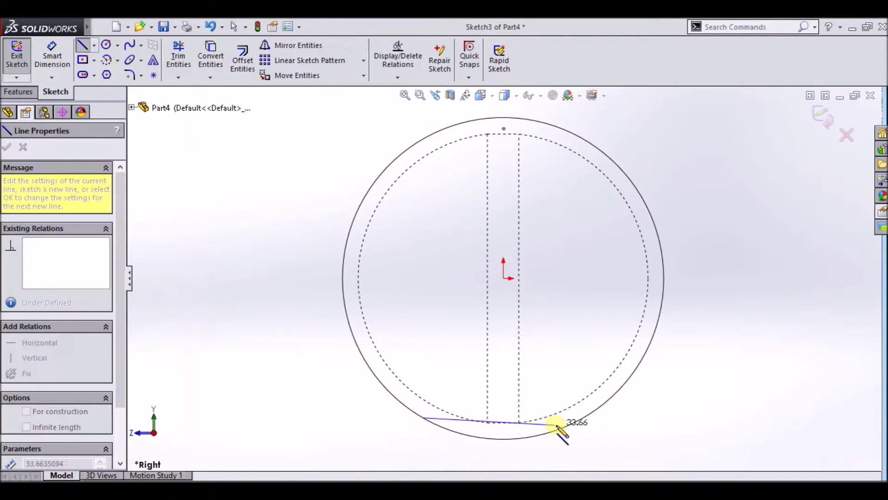
pyautogui.doubleClick(582, 418)
pyautogui.click(52, 51)
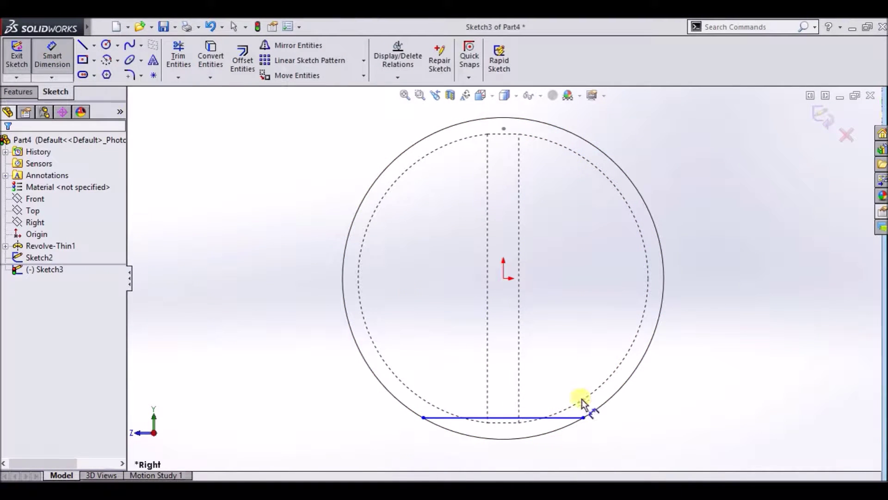
pyautogui.click(557, 419)
pyautogui.click(530, 458)
pyautogui.write('30')
pyautogui.press('Return')
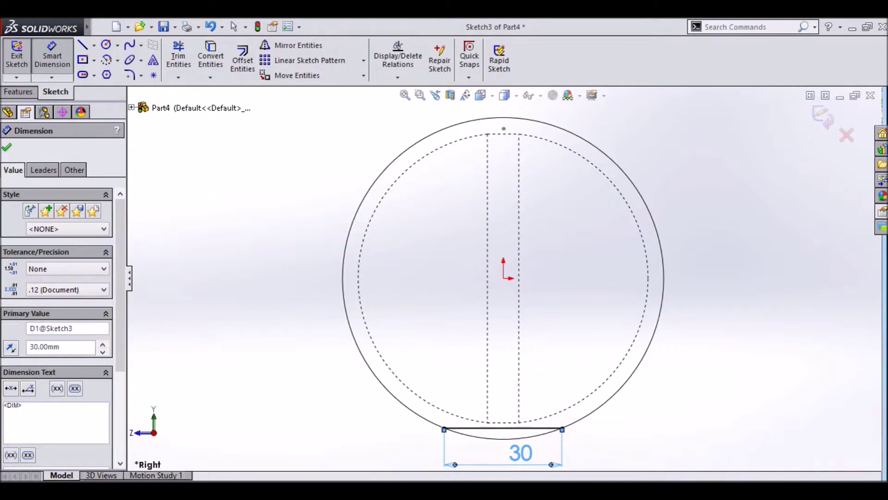
pyautogui.click(7, 148)
pyautogui.click(512, 430)
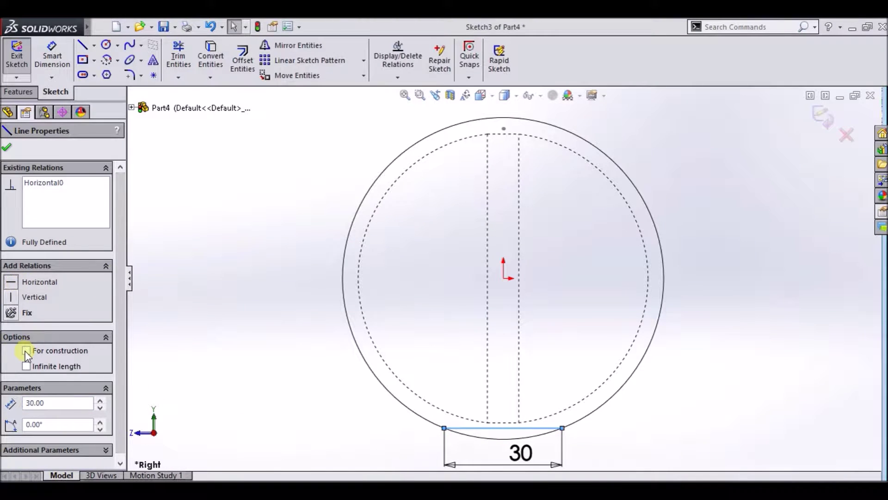
pyautogui.click(6, 147)
pyautogui.moveTo(208, 198); pyautogui.dragTo(500, 199, button='middle')
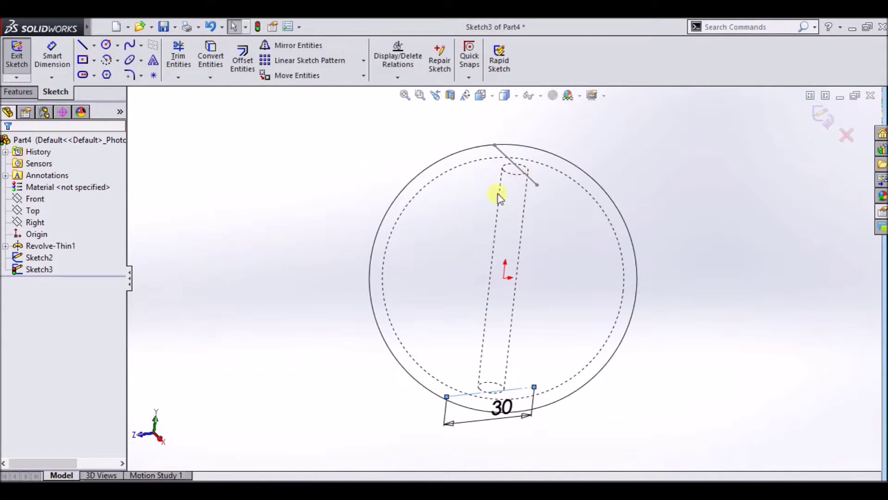
# Step: Select the bottom seam line and cancel the Make Block command
pyautogui.click(531, 184)
pyautogui.click(571, 142)
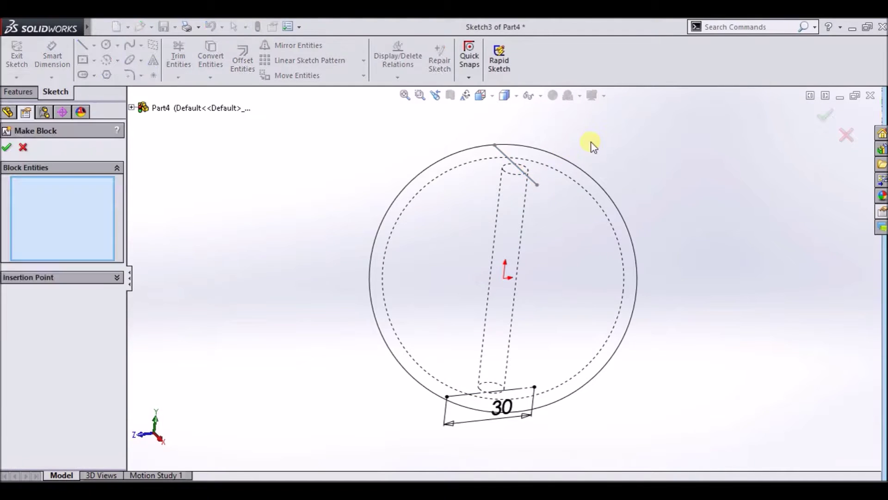
pyautogui.click(23, 148)
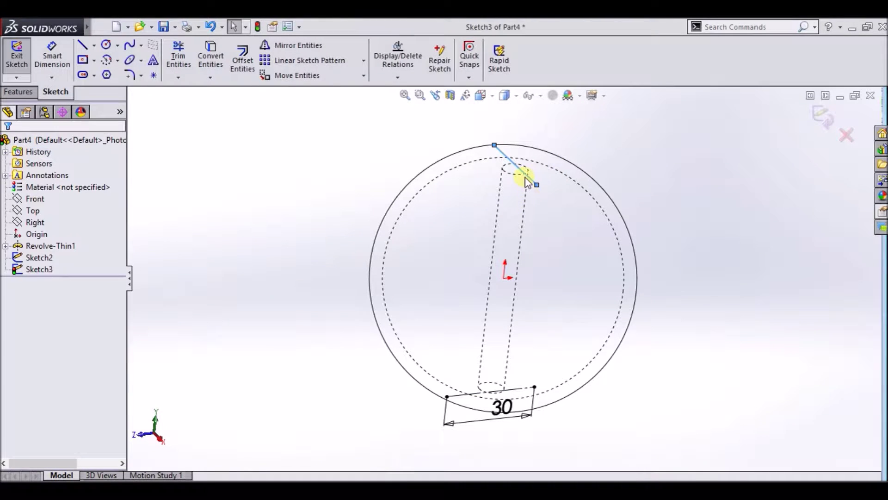
pyautogui.click(582, 150)
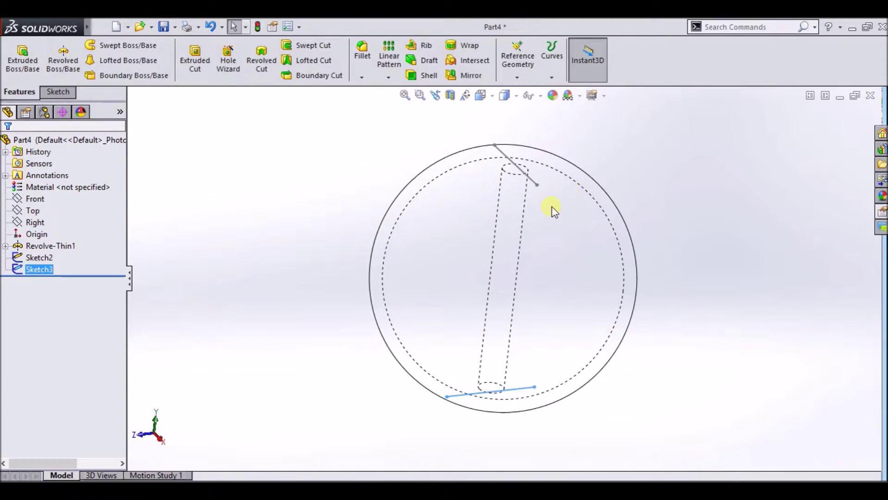
# Step: Open Sketch2 to check its top 30 mm line, then exit it
pyautogui.scroll(-5, 561, 204)
pyautogui.doubleClick(481, 167)
pyautogui.scroll(3, 483, 184)
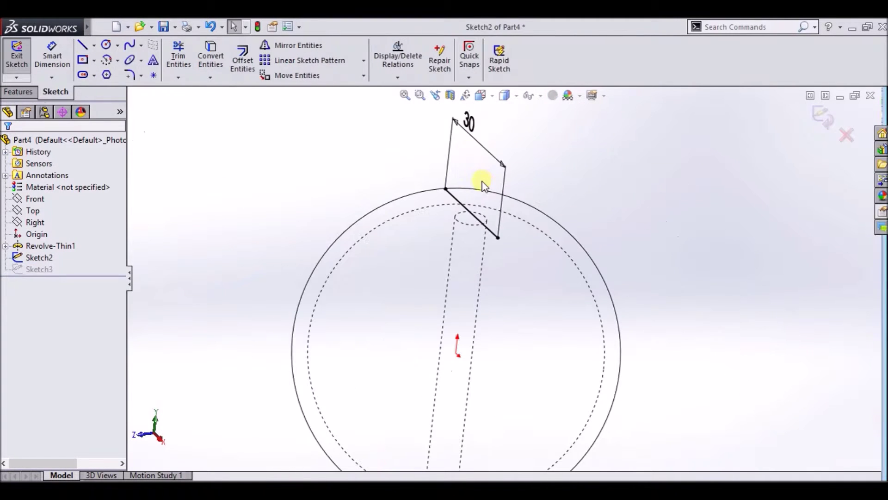
pyautogui.click(493, 234)
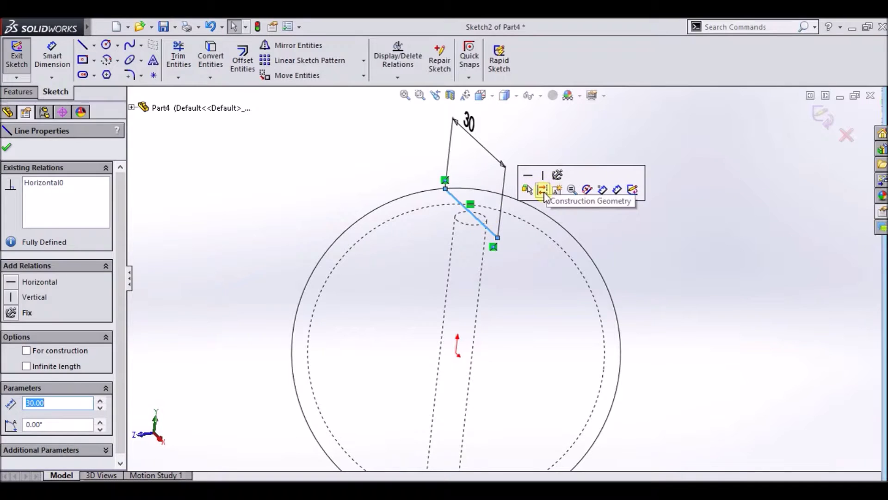
pyautogui.click(511, 301)
pyautogui.moveTo(512, 301); pyautogui.dragTo(501, 350, button='middle')
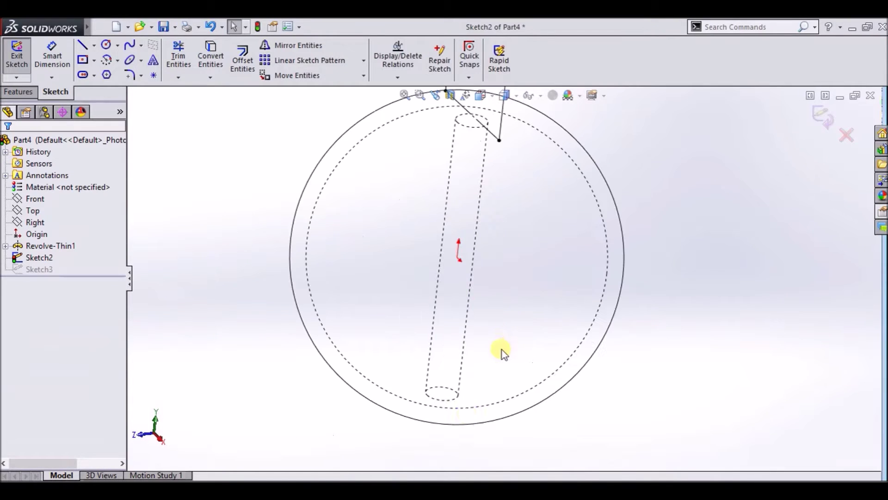
pyautogui.click(825, 122)
# Step: Open Sketch3 to check its bottom 30 mm line, then exit it
pyautogui.doubleClick(468, 398)
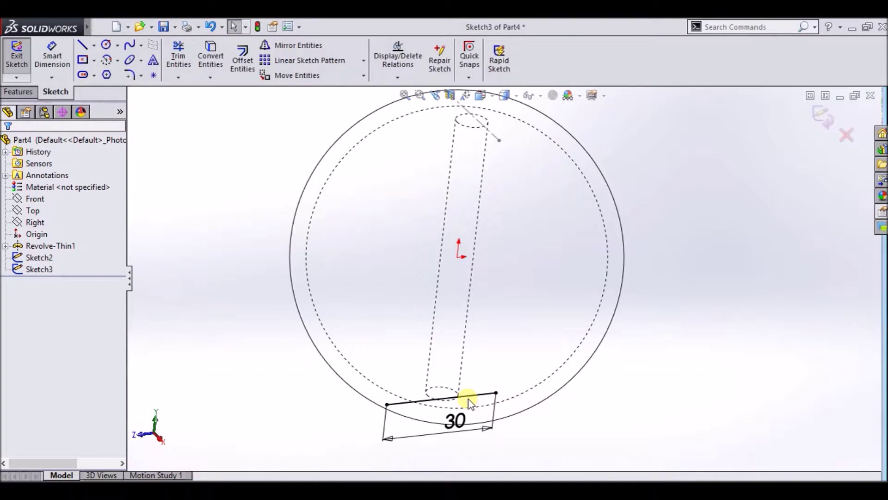
pyautogui.click(468, 401)
pyautogui.click(522, 365)
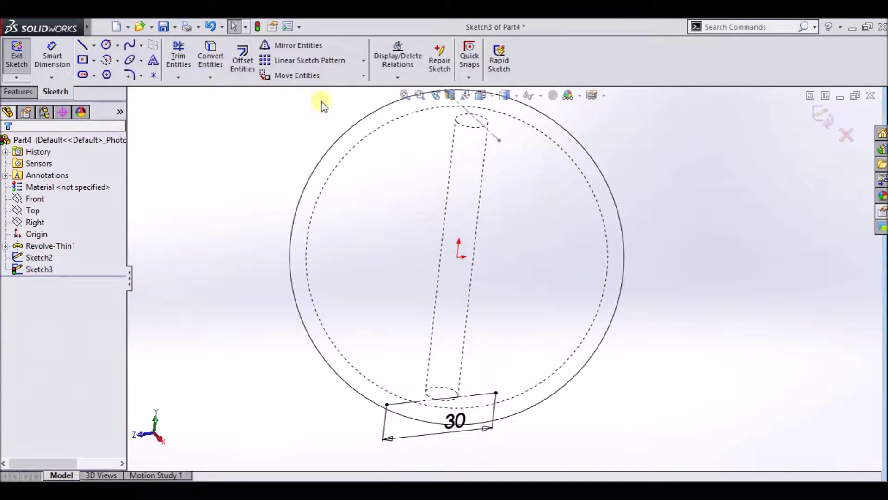
pyautogui.click(820, 120)
# Step: Start a sketch on the Top plane, viewed normal to it
pyautogui.click(32, 211)
pyautogui.click(43, 191)
pyautogui.press('space')
pyautogui.click(254, 365)
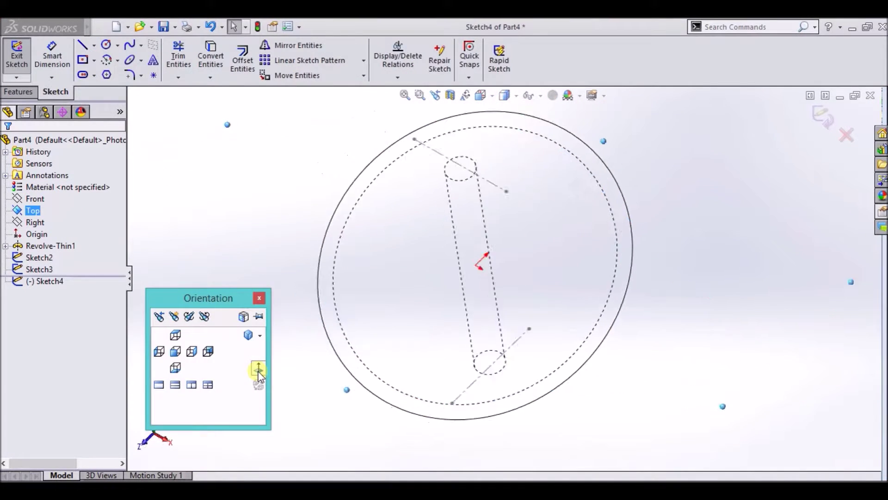
# Step: Draw a construction centre rectangle from the origin to the sphere outline
pyautogui.click(83, 60)
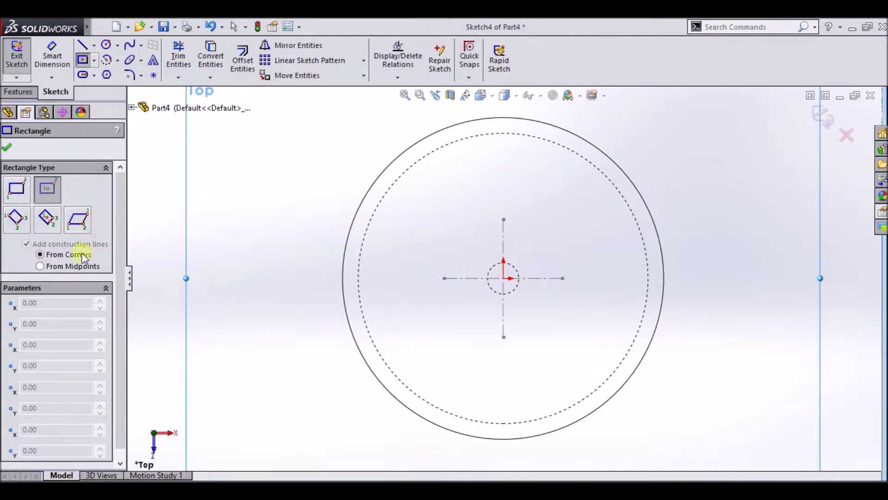
pyautogui.scroll(-1, 101, 259)
pyautogui.click(503, 278)
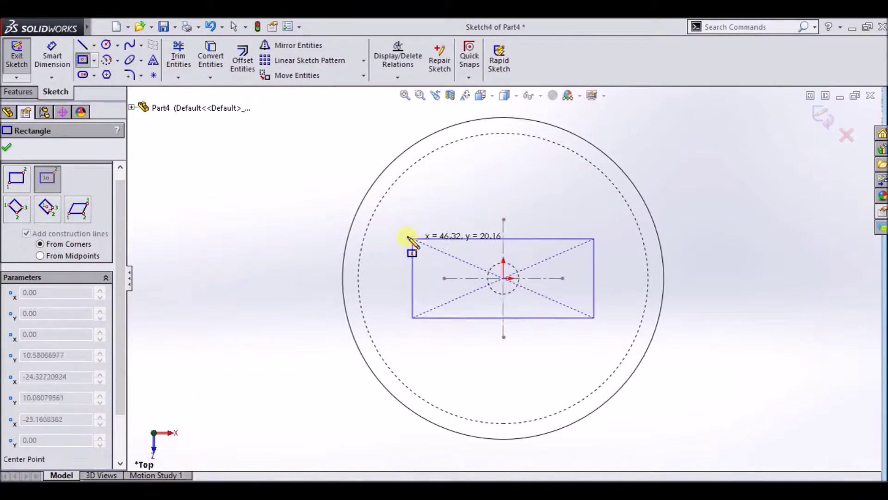
pyautogui.click(378, 178)
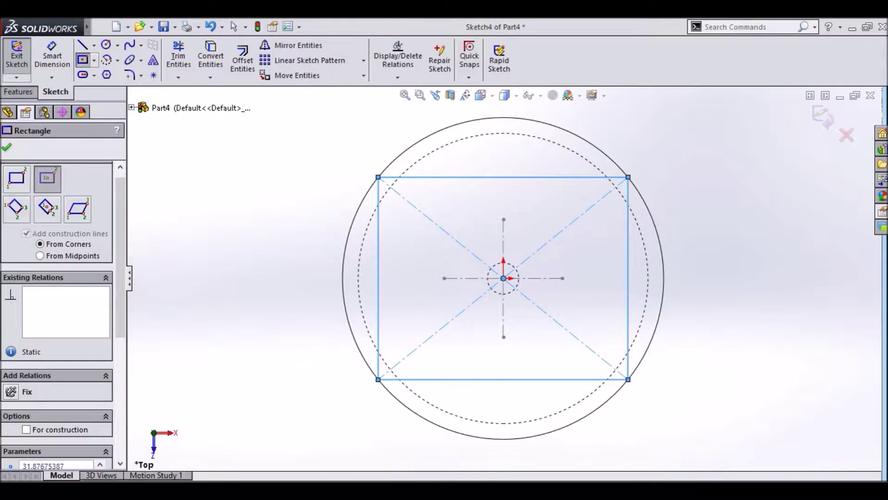
pyautogui.click(26, 430)
pyautogui.press('Escape')
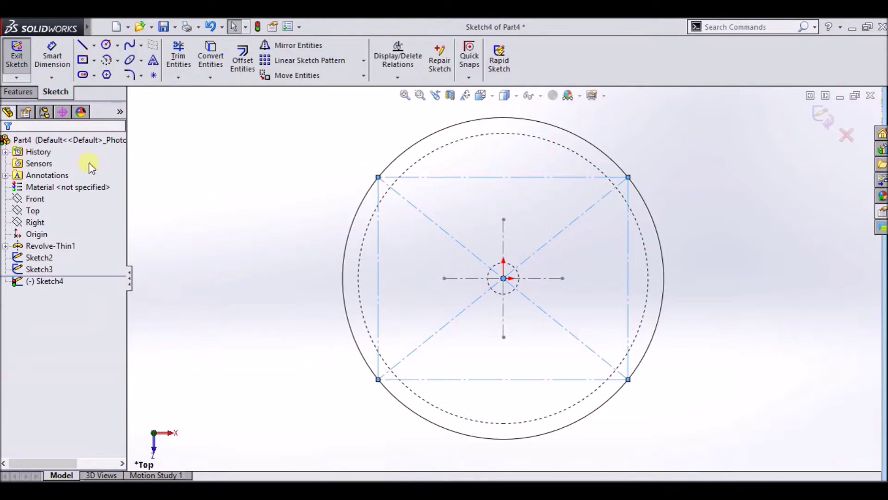
# Step: Make all four rectangle sides Equal to form a square, then exit Sketch4
pyautogui.click(430, 177)
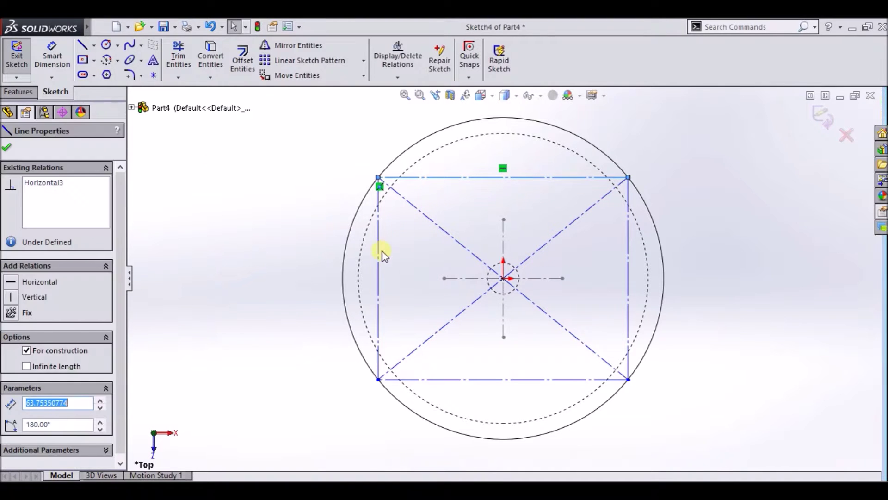
pyautogui.keyDown('ctrl'); pyautogui.click(560, 380); pyautogui.keyUp('ctrl')
pyautogui.keyDown('ctrl'); pyautogui.click(624, 339); pyautogui.keyUp('ctrl')
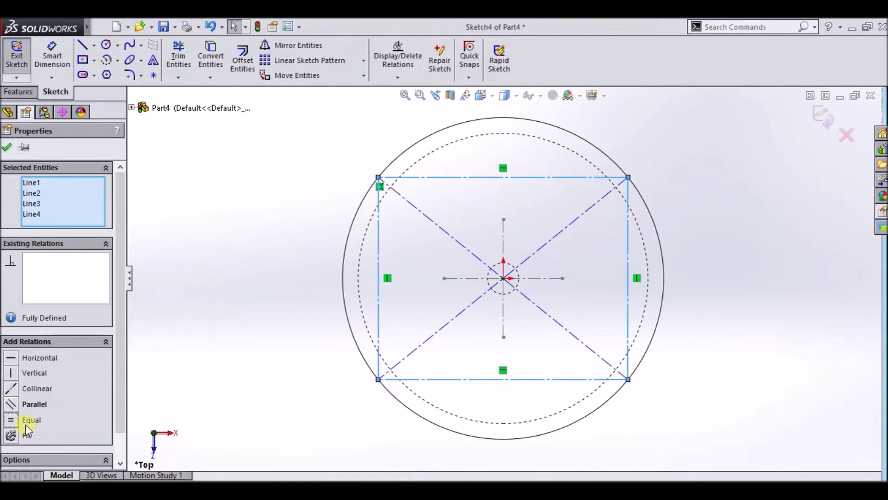
pyautogui.click(28, 421)
pyautogui.click(200, 306)
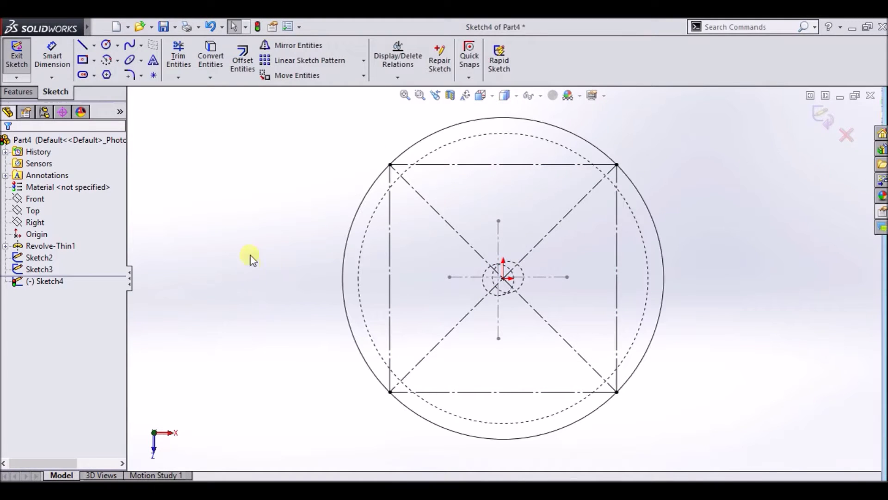
pyautogui.click(506, 96)
pyautogui.click(542, 131)
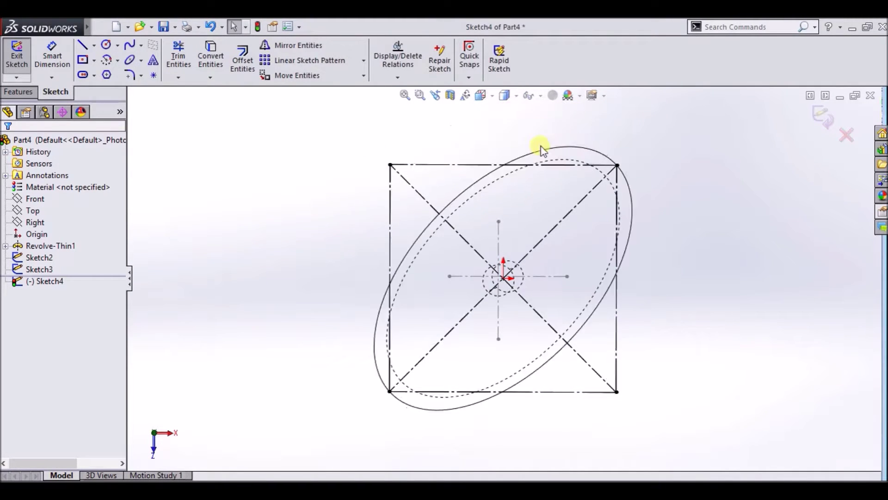
pyautogui.click(820, 116)
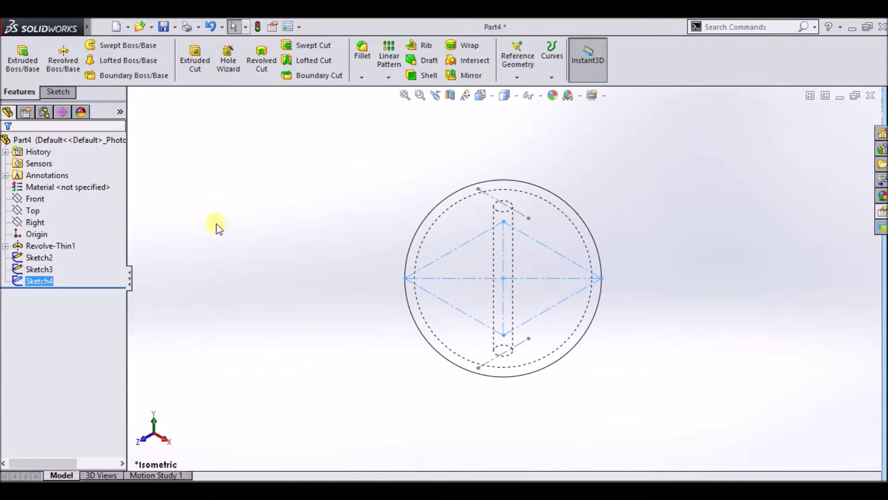
# Step: Open a new 3D sketch
pyautogui.click(73, 97)
pyautogui.click(18, 77)
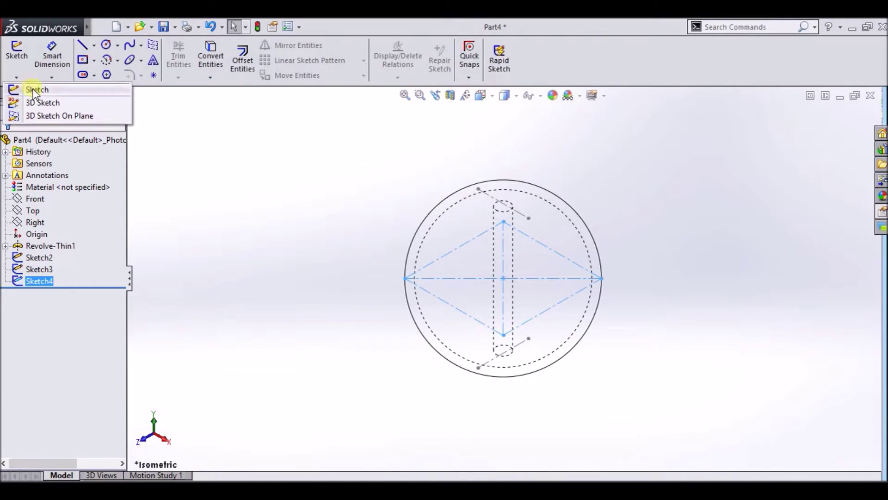
pyautogui.click(43, 103)
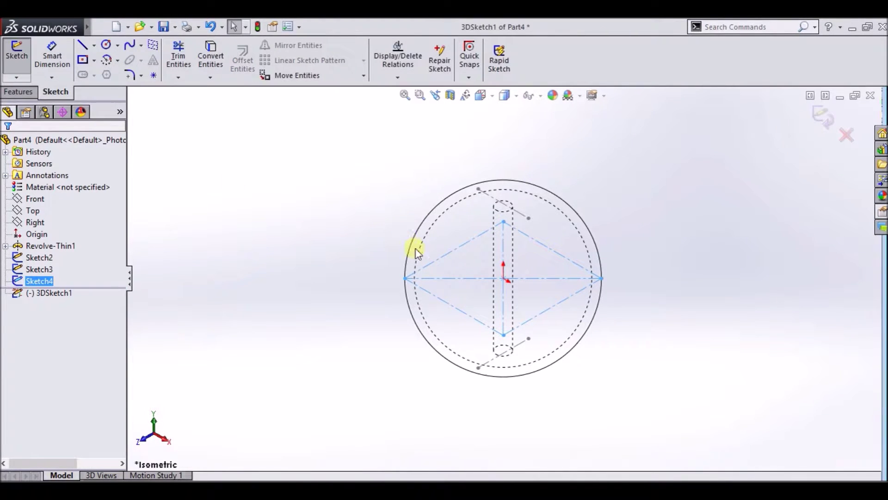
# Step: Draw a closed seam spline through the line ends and square corners, then exit
pyautogui.click(134, 45)
pyautogui.click(528, 218)
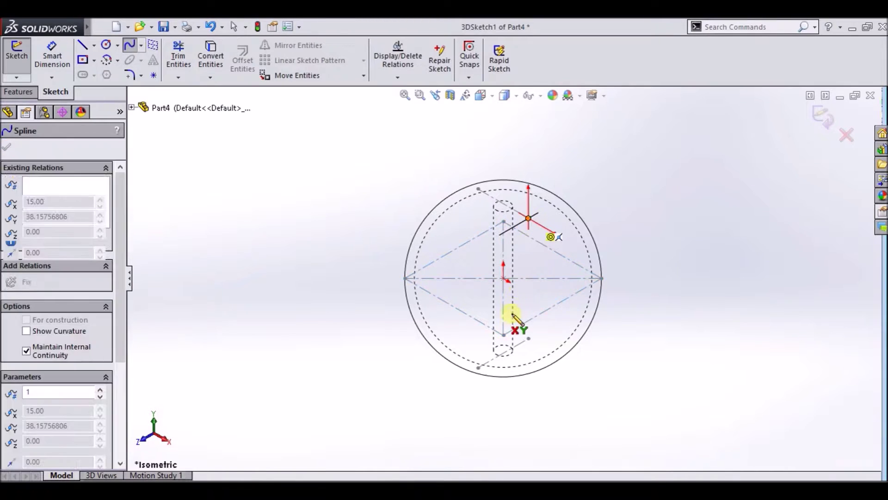
pyautogui.click(503, 335)
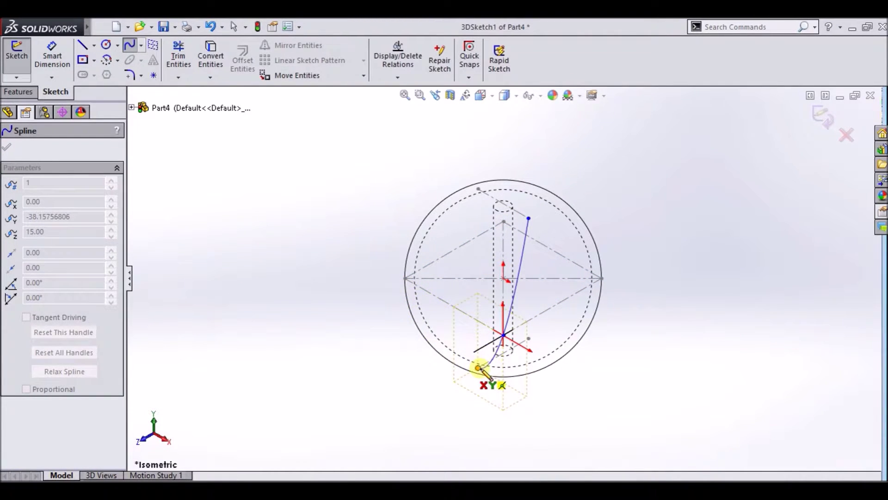
pyautogui.click(478, 369)
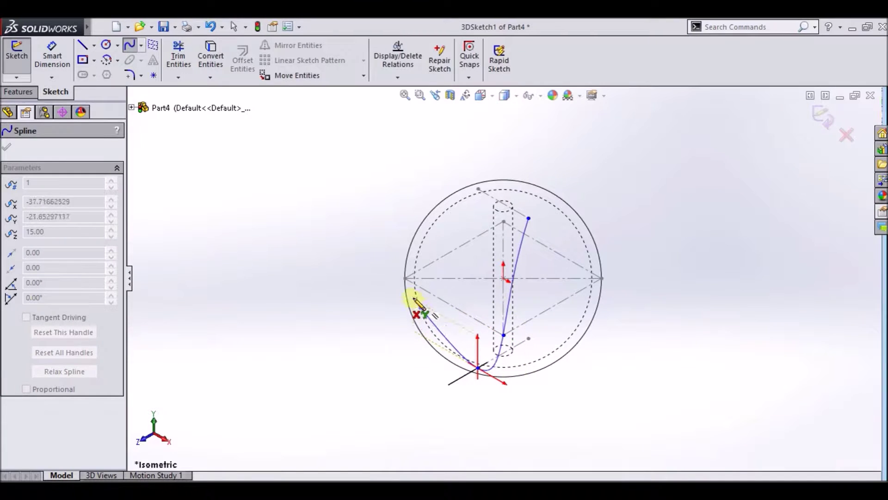
pyautogui.click(405, 278)
pyautogui.click(477, 189)
pyautogui.click(503, 222)
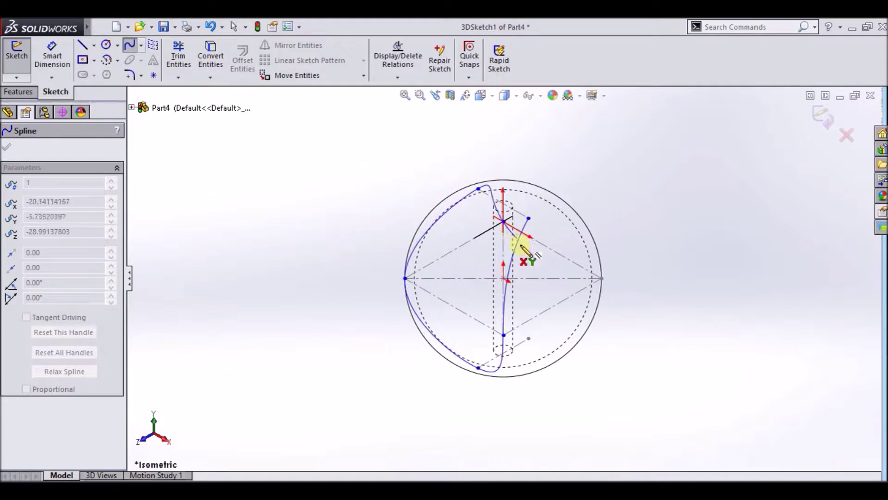
pyautogui.click(528, 338)
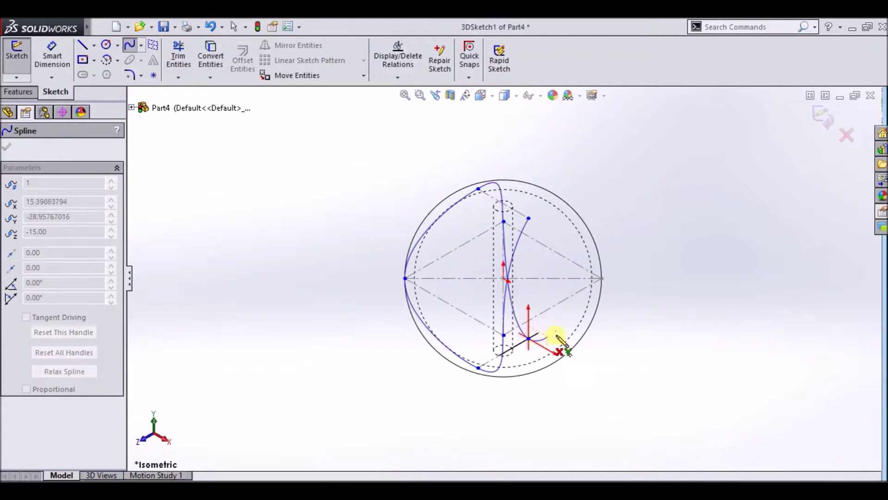
pyautogui.click(601, 279)
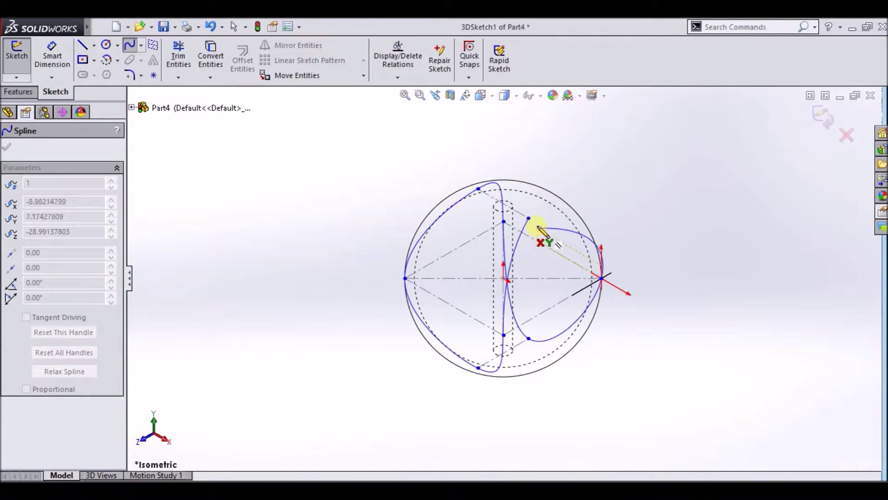
pyautogui.click(528, 218)
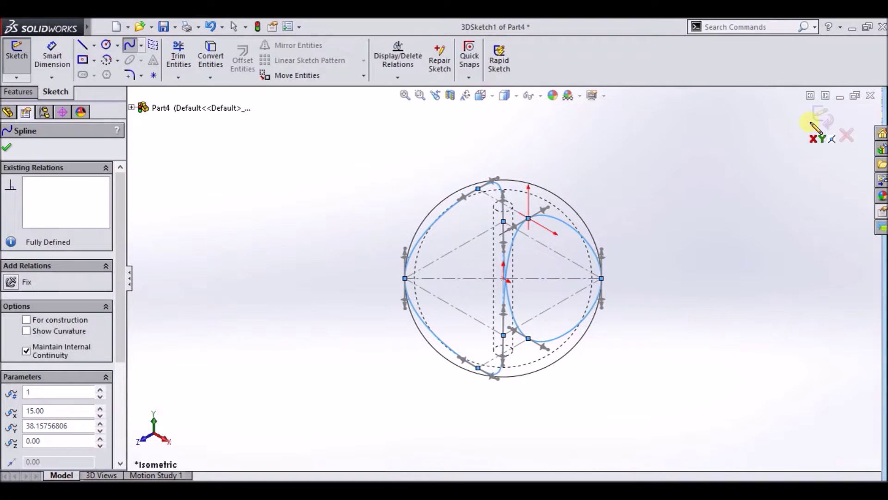
pyautogui.click(6, 147)
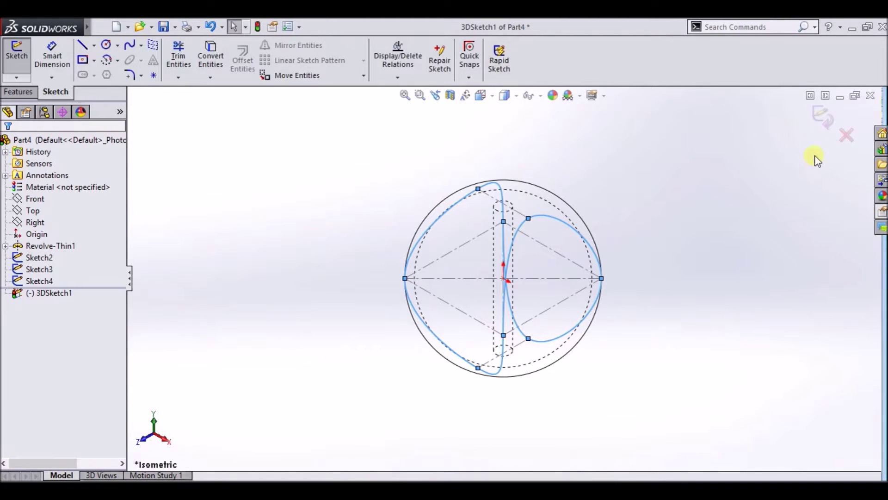
pyautogui.click(820, 117)
# Step: Orbit the sphere and start a sketch on the Right plane, viewed normal to it
pyautogui.moveTo(717, 272)
pyautogui.mouseDown(button='middle')
pyautogui.moveTo(646, 285)
pyautogui.moveTo(615, 343)
pyautogui.mouseUp(button='middle')
pyautogui.moveTo(461, 372); pyautogui.dragTo(451, 399, button='middle')
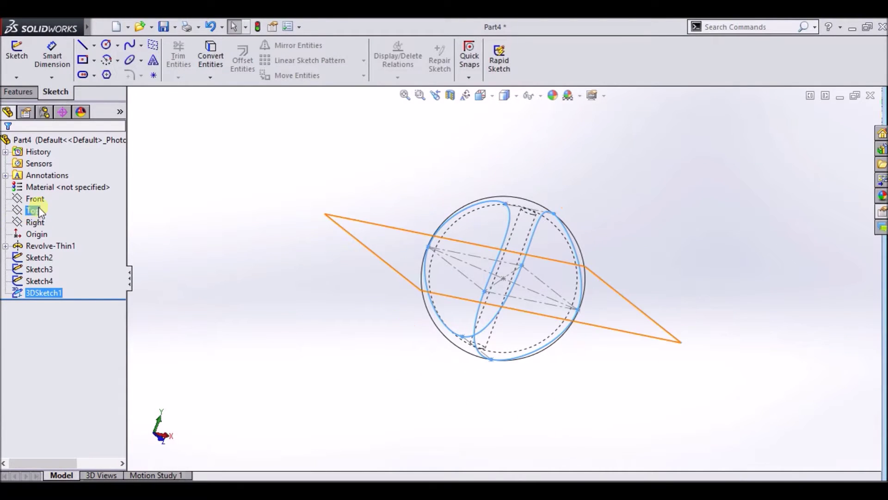
pyautogui.click(35, 222)
pyautogui.click(50, 203)
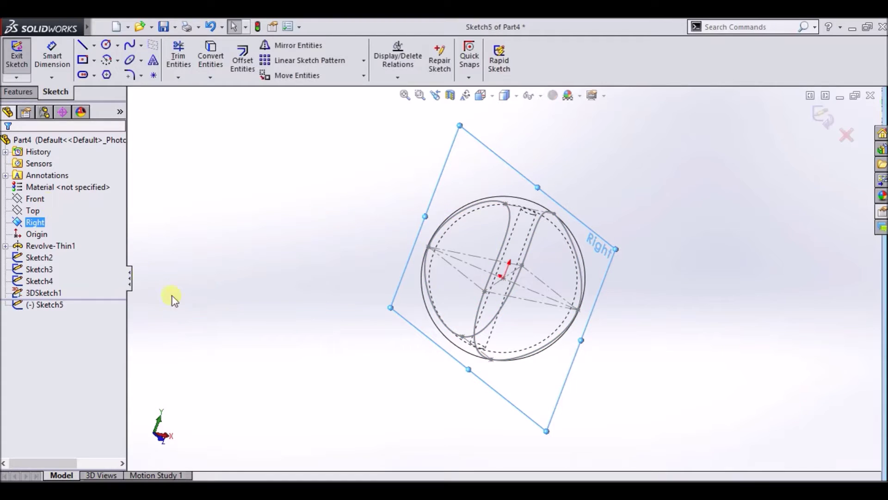
pyautogui.press('space')
pyautogui.click(277, 399)
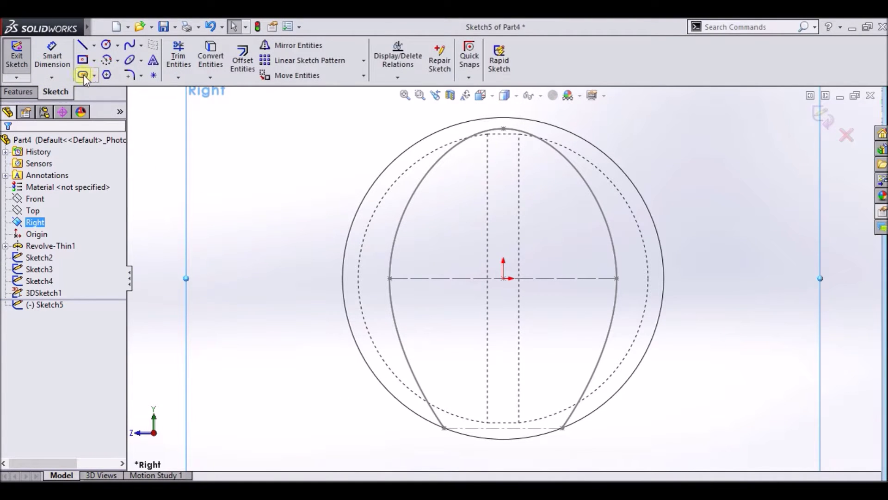
# Step: Draw a straight slot at the seam's lower end and dimension it 2.50 mm
pyautogui.click(562, 428)
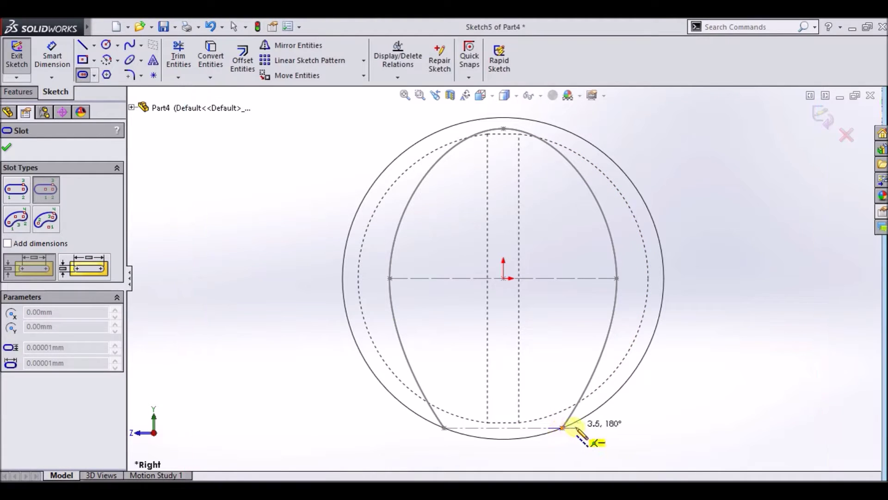
pyautogui.click(580, 431)
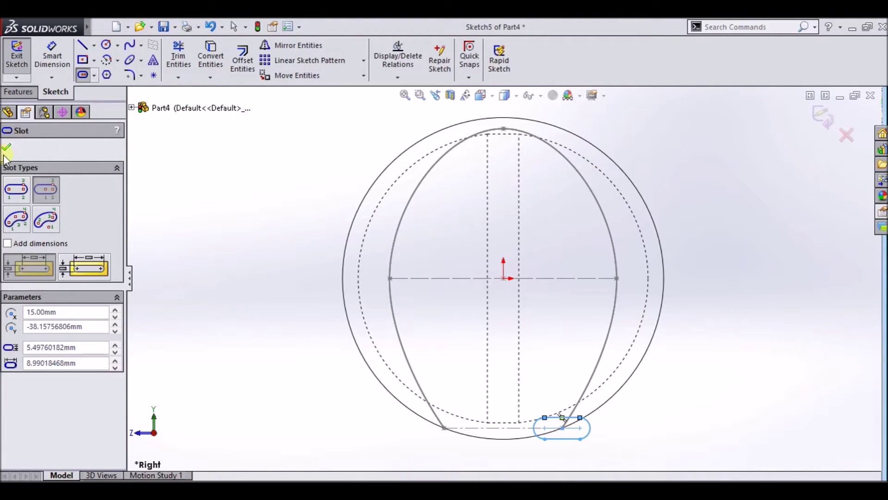
pyautogui.click(6, 149)
pyautogui.click(563, 443)
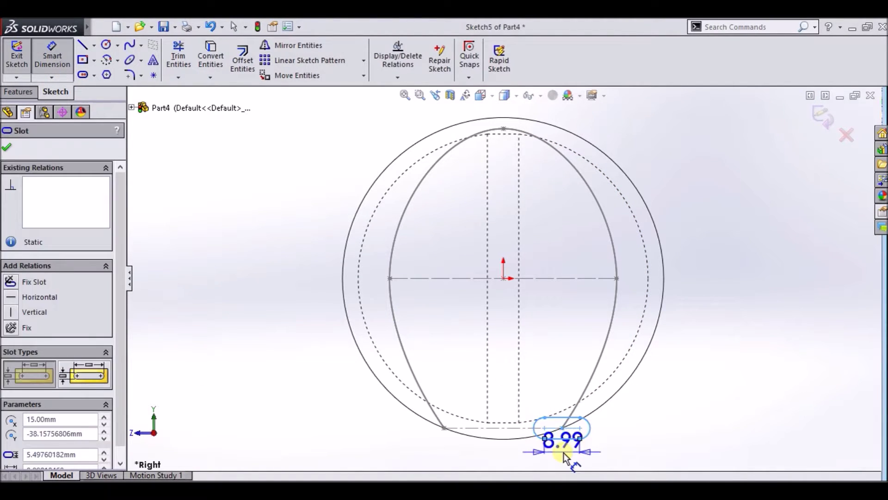
pyautogui.write('2.5')
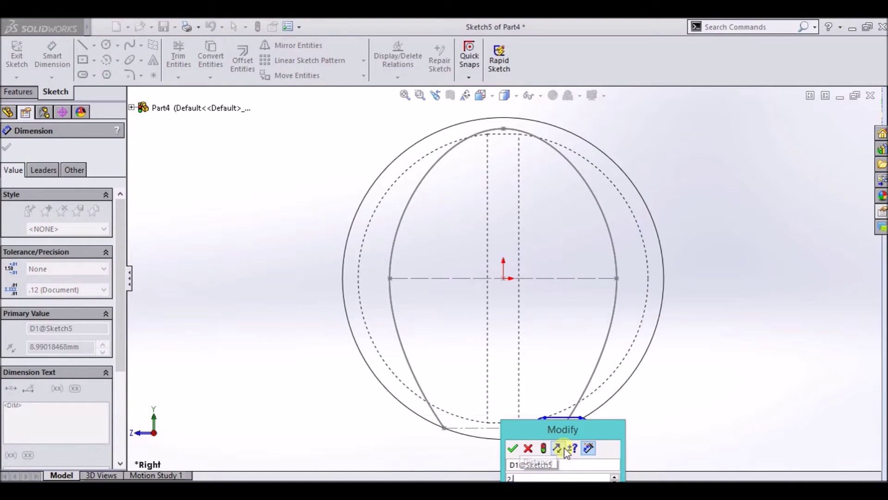
pyautogui.press('Return')
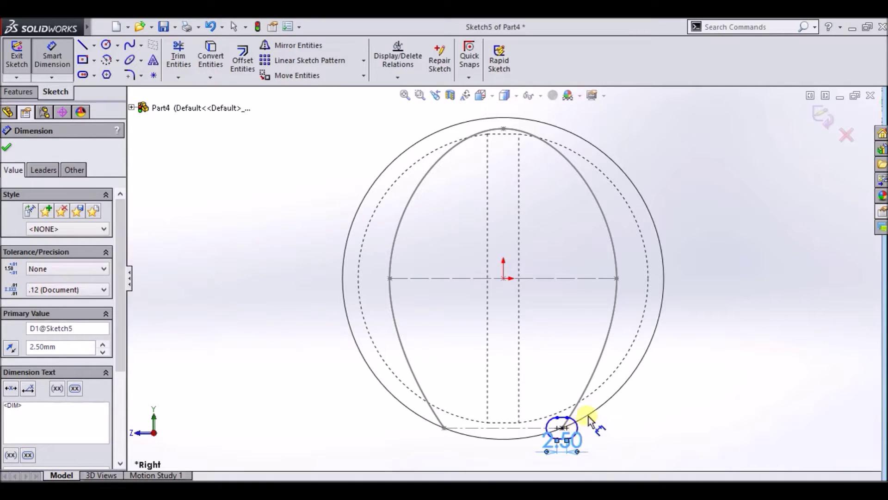
# Step: Dimension the slot's end arcs to R1.50
pyautogui.click(572, 422)
pyautogui.click(617, 420)
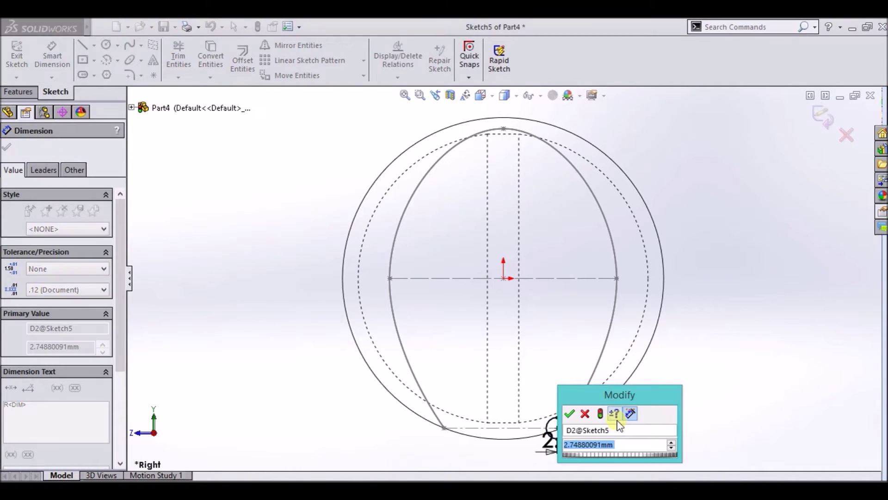
pyautogui.write('1.5')
pyautogui.press('Return')
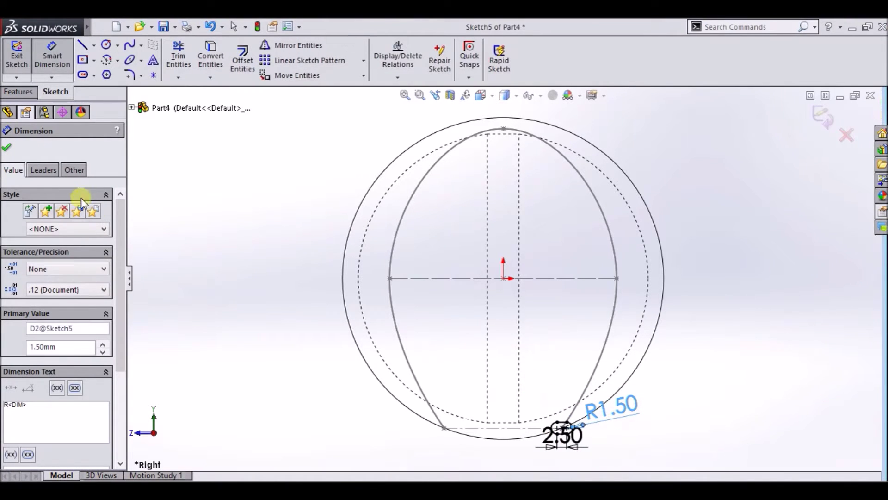
pyautogui.click(8, 148)
pyautogui.click(16, 88)
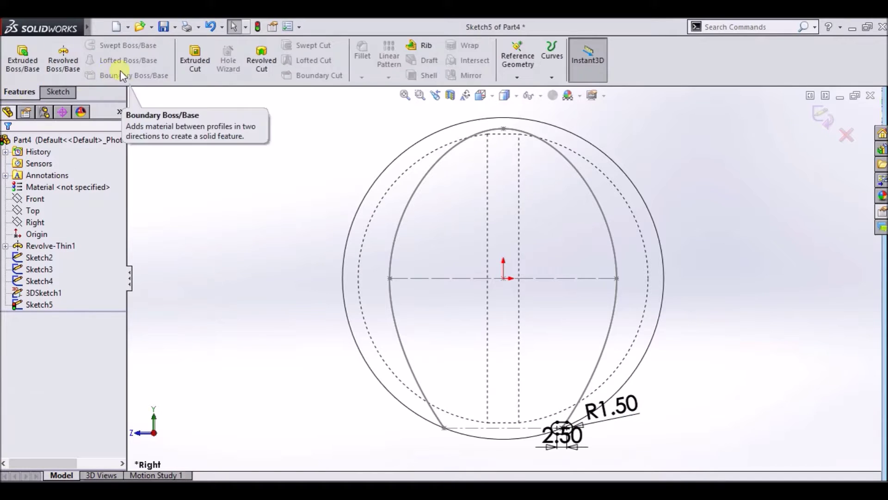
# Step: Sweep-cut the Sketch5 slot profile along the 3DSketch1 seam curve
pyautogui.click(844, 138)
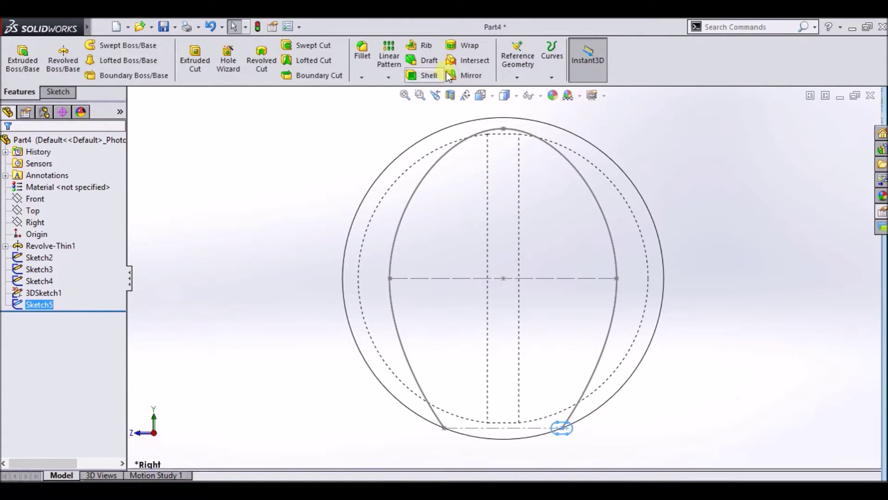
pyautogui.click(312, 45)
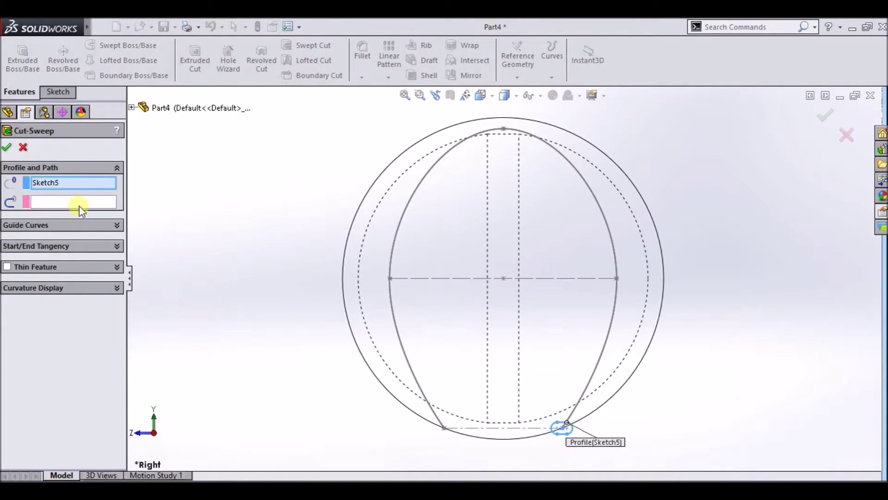
pyautogui.click(599, 370)
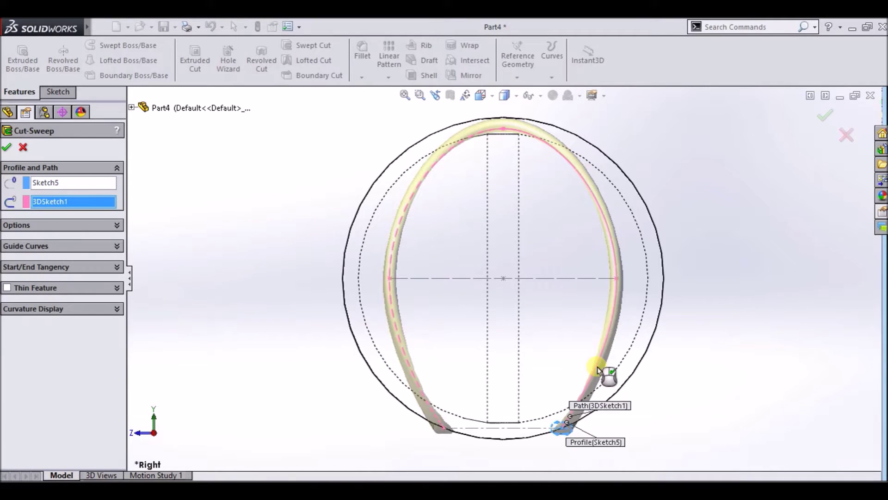
# Step: Switch the display to shaded and orbit to an angled view of the grooved sphere
pyautogui.click(514, 96)
pyautogui.click(505, 128)
pyautogui.moveTo(443, 225)
pyautogui.mouseDown(button='middle')
pyautogui.moveTo(293, 238)
pyautogui.moveTo(249, 299)
pyautogui.mouseUp(button='middle')
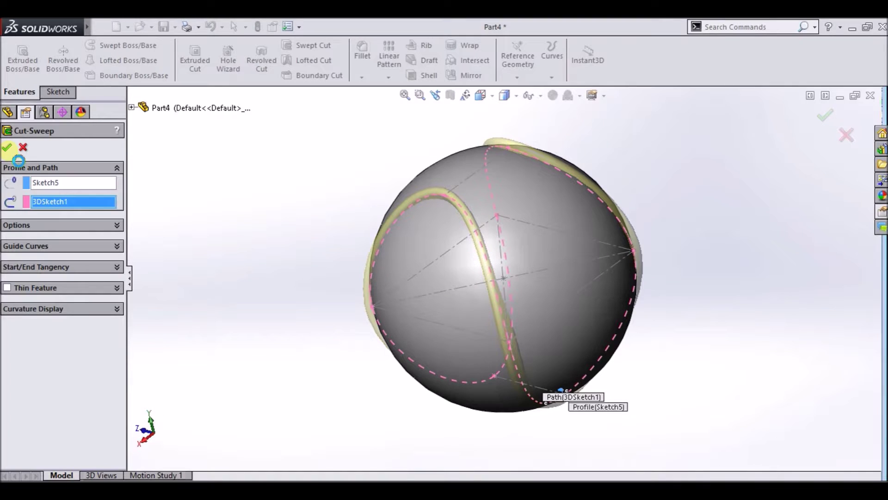
pyautogui.moveTo(288, 252)
pyautogui.mouseDown(button='middle')
pyautogui.moveTo(308, 284)
pyautogui.moveTo(358, 321)
pyautogui.mouseUp(button='middle')
# Step: Hide Sketch3 and Sketch2, then orbit the sphere to show both seam grooves
pyautogui.click(44, 269)
pyautogui.rightClick(44, 269)
pyautogui.click(47, 270)
pyautogui.rightClick(45, 270)
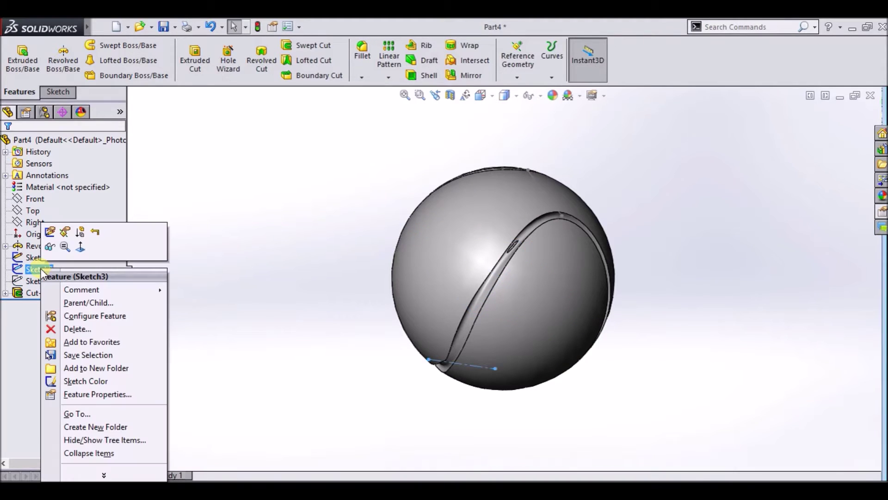
pyautogui.click(50, 247)
pyautogui.rightClick(46, 253)
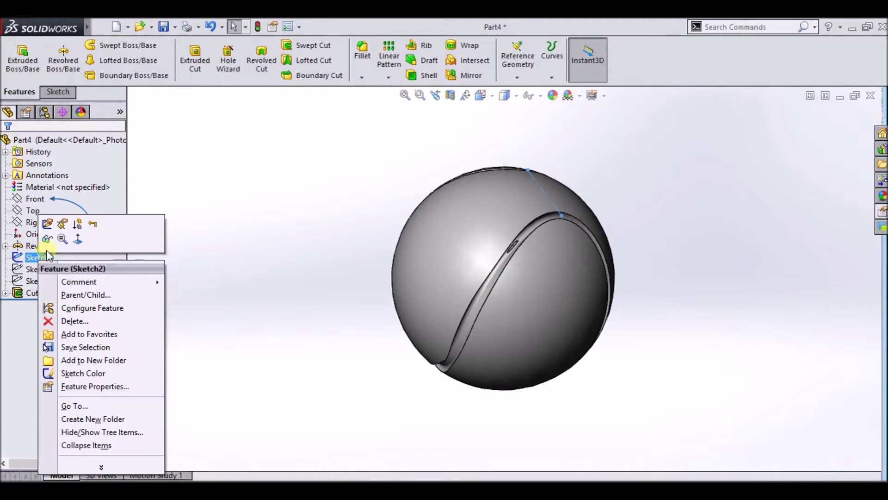
pyautogui.click(48, 239)
pyautogui.moveTo(267, 267)
pyautogui.mouseDown(button='middle')
pyautogui.moveTo(409, 382)
pyautogui.moveTo(337, 356)
pyautogui.moveTo(468, 348)
pyautogui.moveTo(500, 371)
pyautogui.moveTo(517, 240)
pyautogui.moveTo(650, 287)
pyautogui.moveTo(671, 307)
pyautogui.mouseUp(button='middle')
pyautogui.scroll(2, 590, 292)
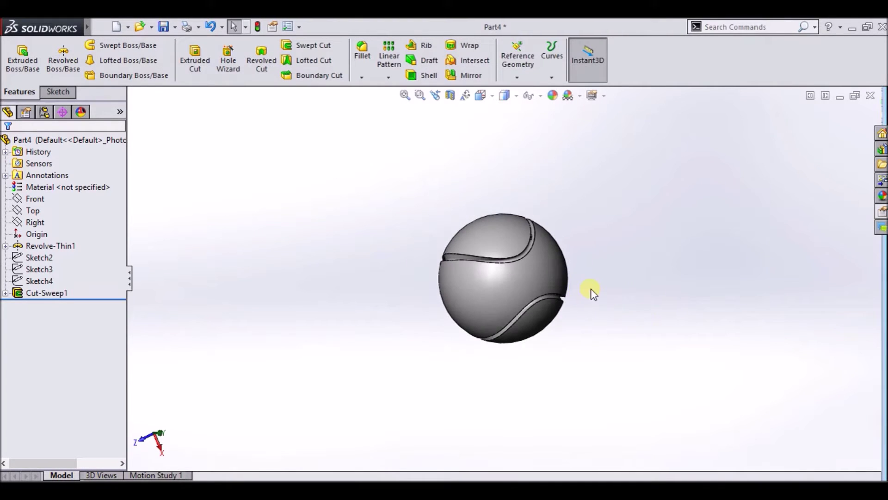
pyautogui.click(881, 196)
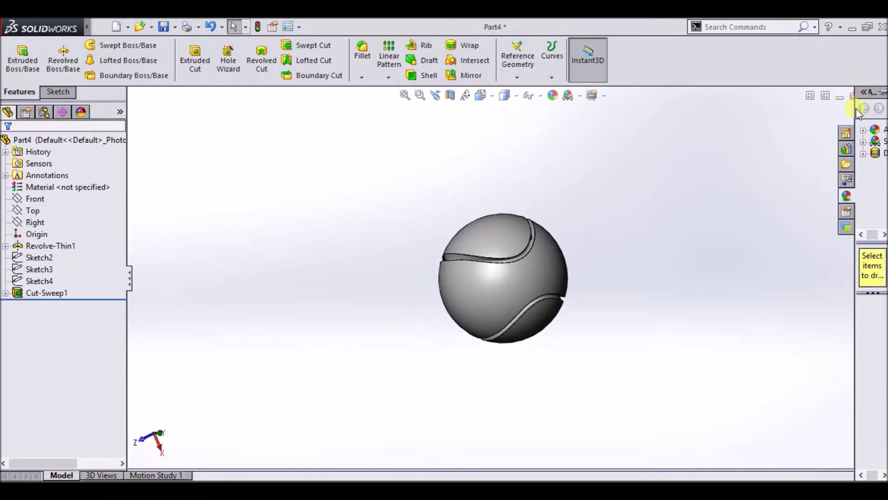
# Step: Widen the Appearances pane and browse the Fabric Carpet and Cloth appearances
pyautogui.moveTo(861, 115); pyautogui.dragTo(733, 125)
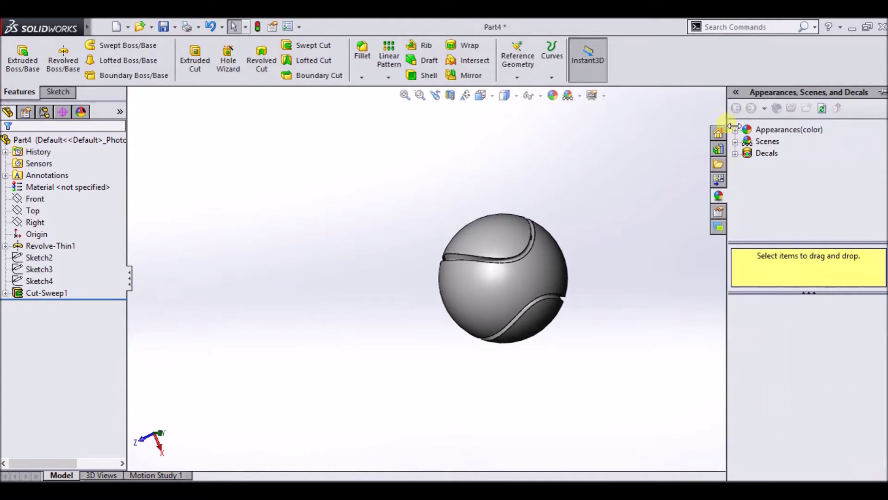
pyautogui.click(786, 129)
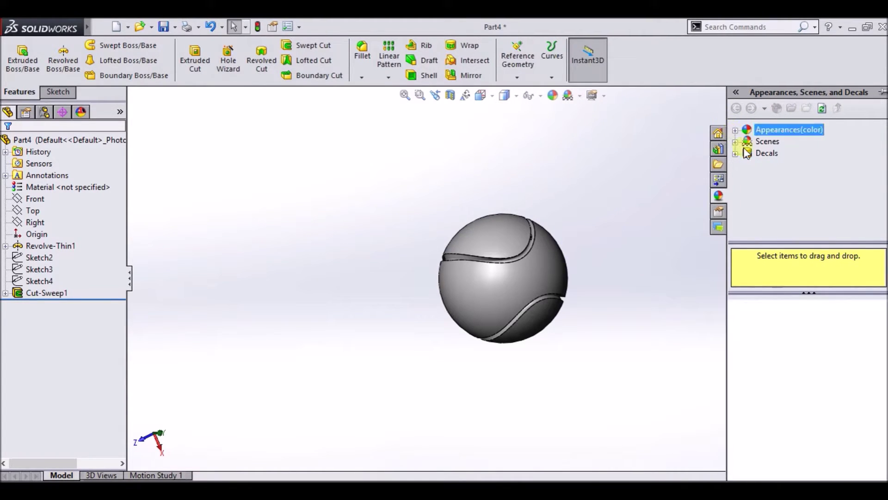
pyautogui.click(778, 223)
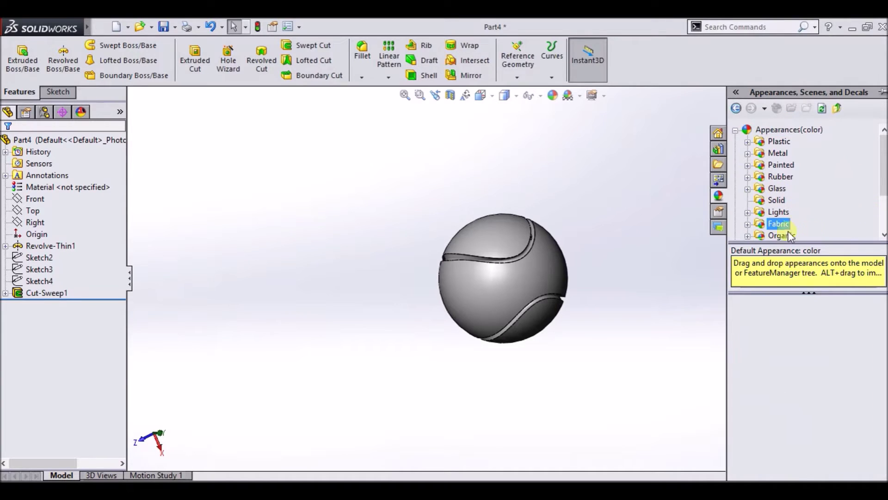
pyautogui.click(748, 224)
pyautogui.moveTo(883, 185); pyautogui.dragTo(884, 191)
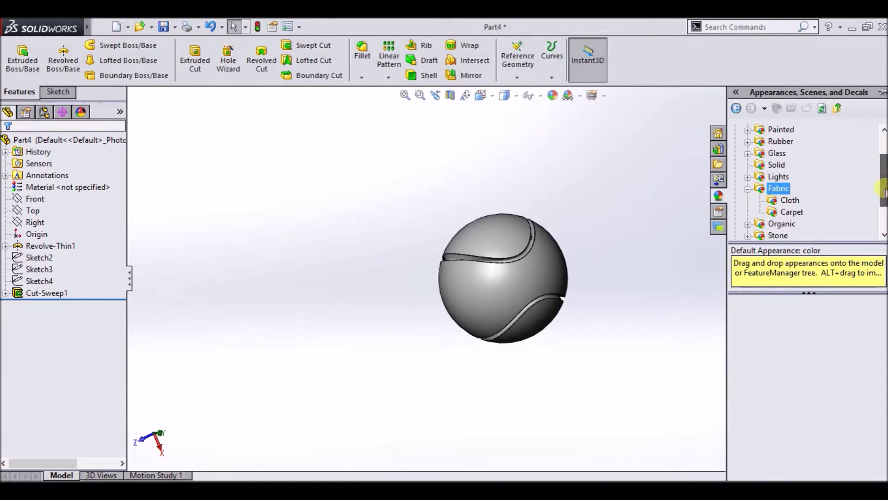
pyautogui.click(792, 212)
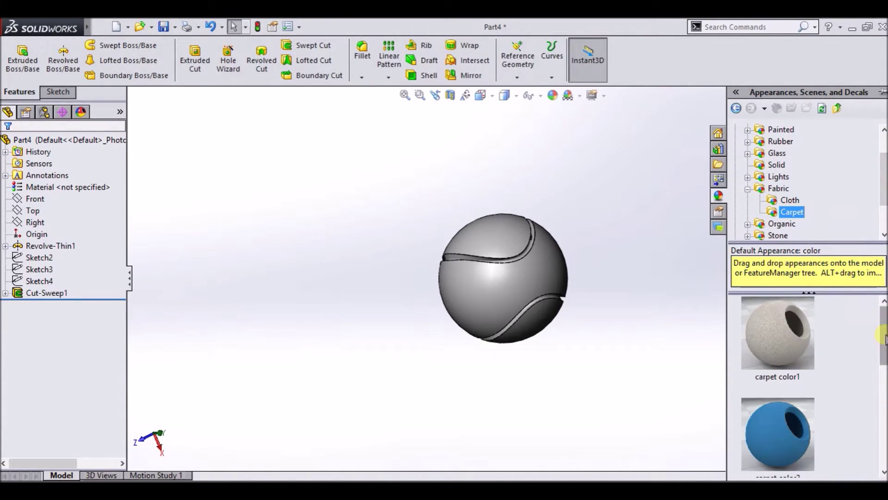
pyautogui.moveTo(885, 338); pyautogui.dragTo(885, 437)
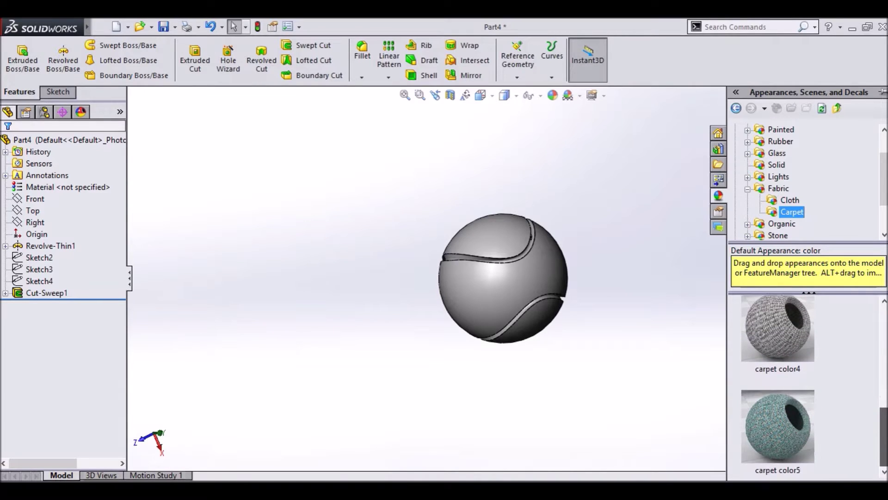
pyautogui.click(781, 200)
pyautogui.moveTo(883, 334)
pyautogui.mouseDown()
pyautogui.moveTo(880, 467)
pyautogui.moveTo(876, 324)
pyautogui.mouseUp()
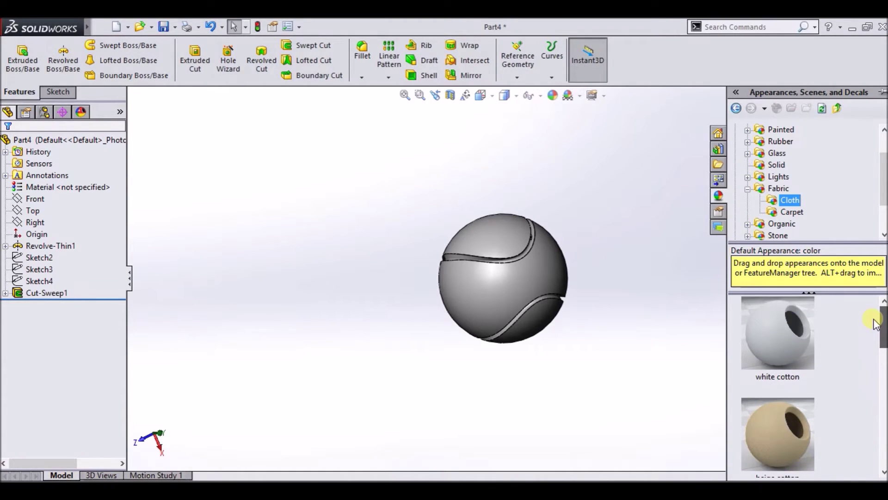
# Step: Drag carpet color1 from Fabric > Carpet onto the ball
pyautogui.moveTo(883, 185)
pyautogui.mouseDown()
pyautogui.moveTo(883, 218)
pyautogui.moveTo(882, 195)
pyautogui.mouseUp()
pyautogui.click(792, 188)
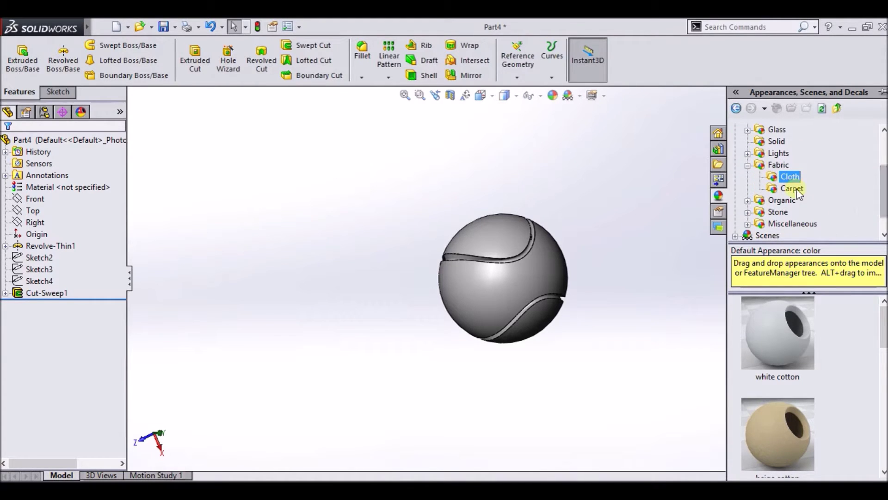
pyautogui.moveTo(882, 328)
pyautogui.mouseDown()
pyautogui.moveTo(883, 433)
pyautogui.moveTo(884, 328)
pyautogui.mouseUp()
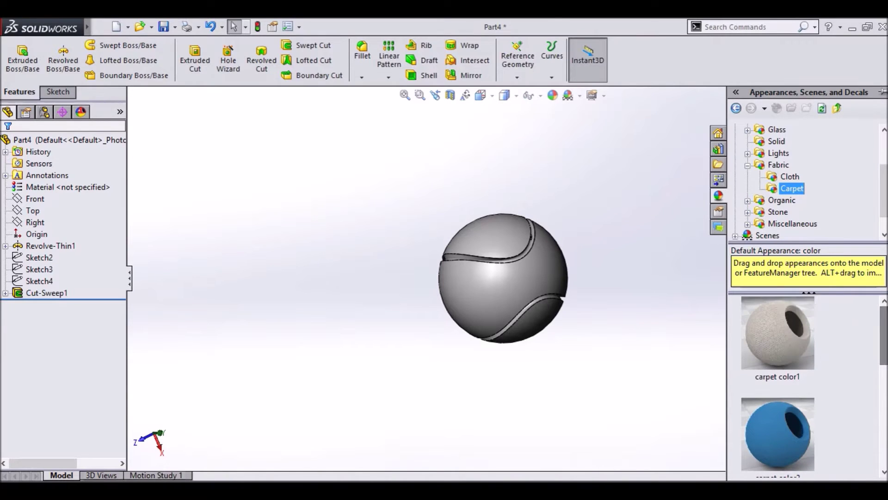
pyautogui.moveTo(777, 323); pyautogui.dragTo(566, 300)
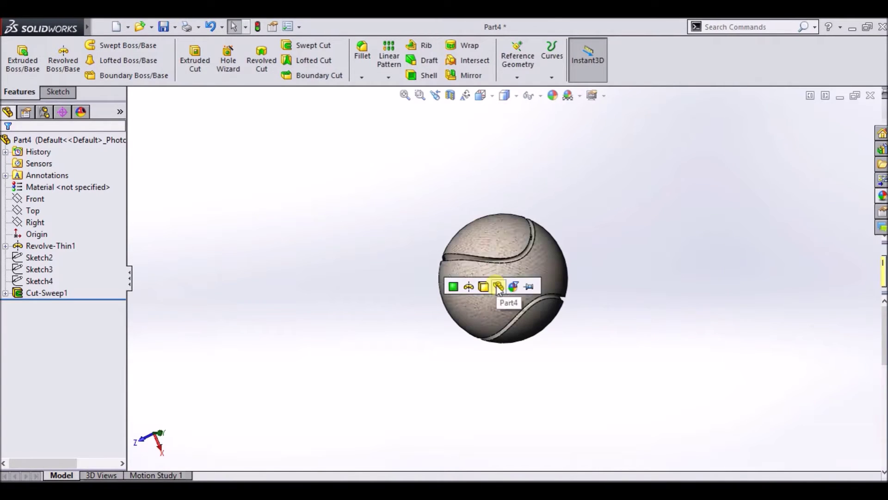
# Step: Try a green part-level colour on the ball, then cancel the change
pyautogui.click(465, 286)
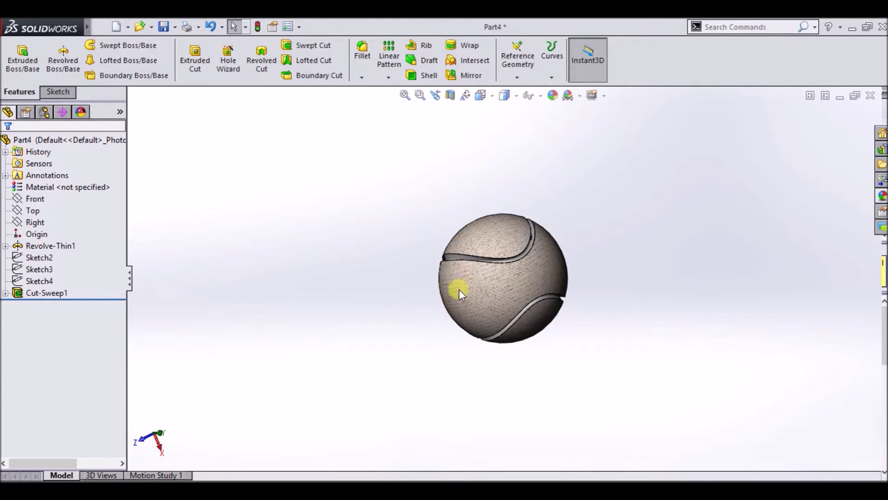
pyautogui.scroll(-3, 459, 292)
pyautogui.scroll(-3, 583, 240)
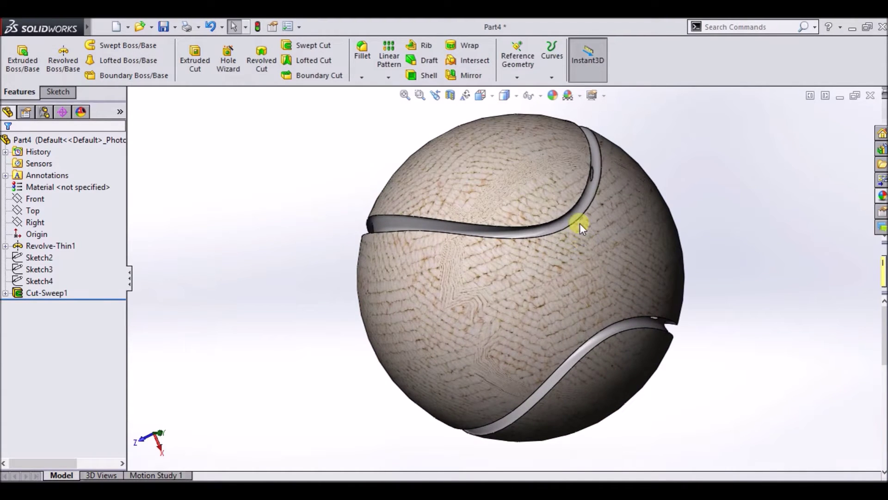
pyautogui.click(474, 305)
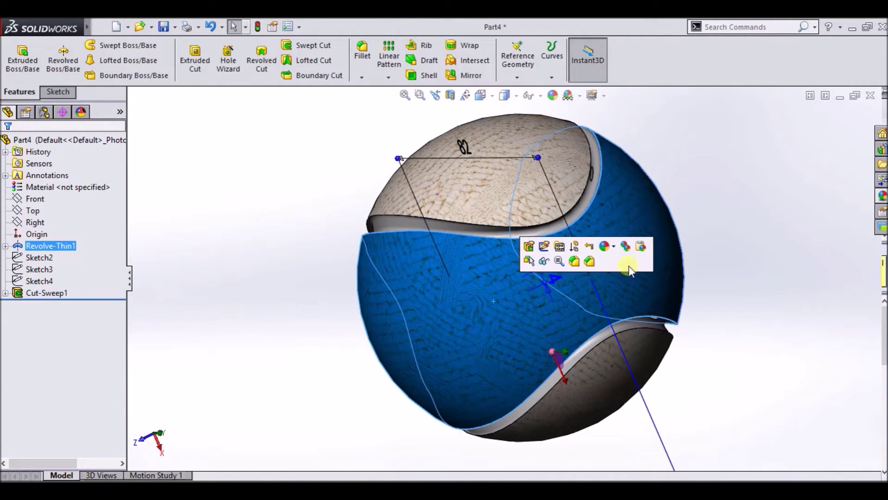
pyautogui.click(614, 249)
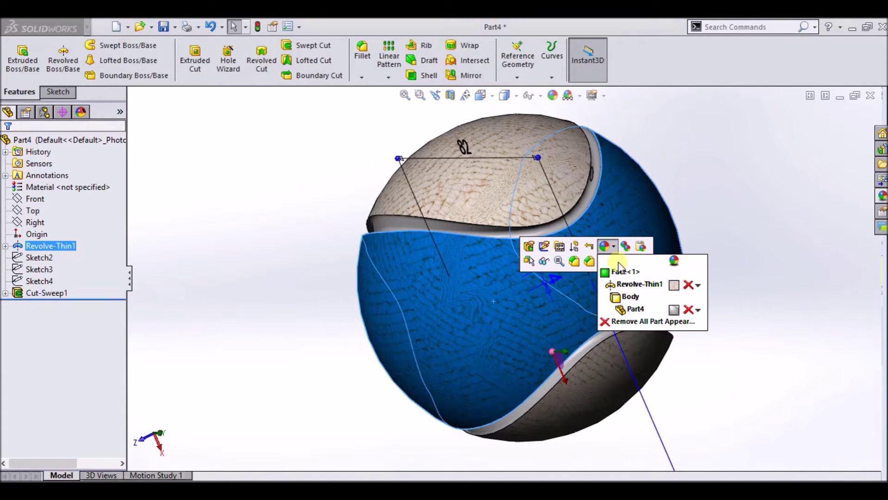
pyautogui.click(678, 313)
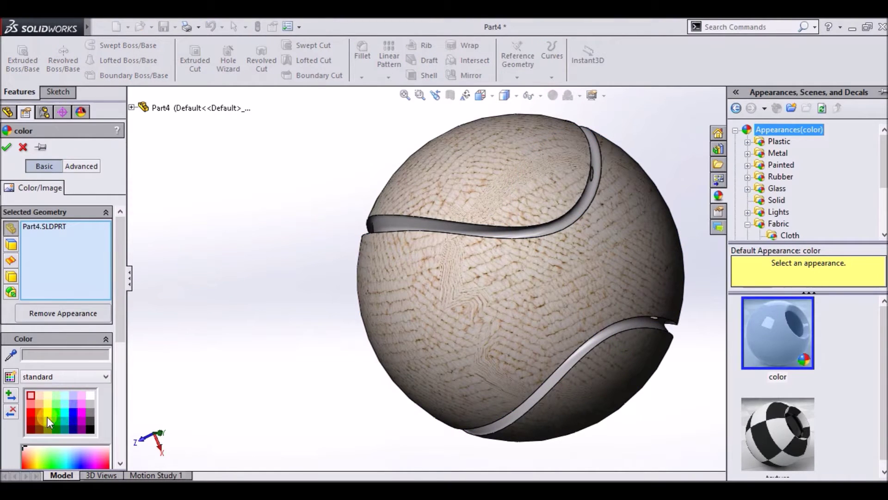
pyautogui.click(58, 421)
pyautogui.click(57, 431)
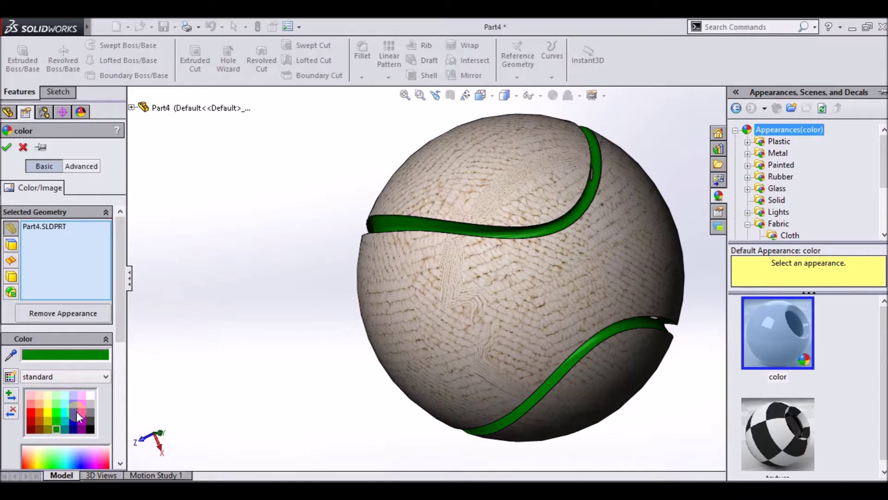
pyautogui.click(23, 147)
# Step: Open the carpet color1 appearance on Revolve-Thin1 for editing, then close it
pyautogui.rightClick(525, 307)
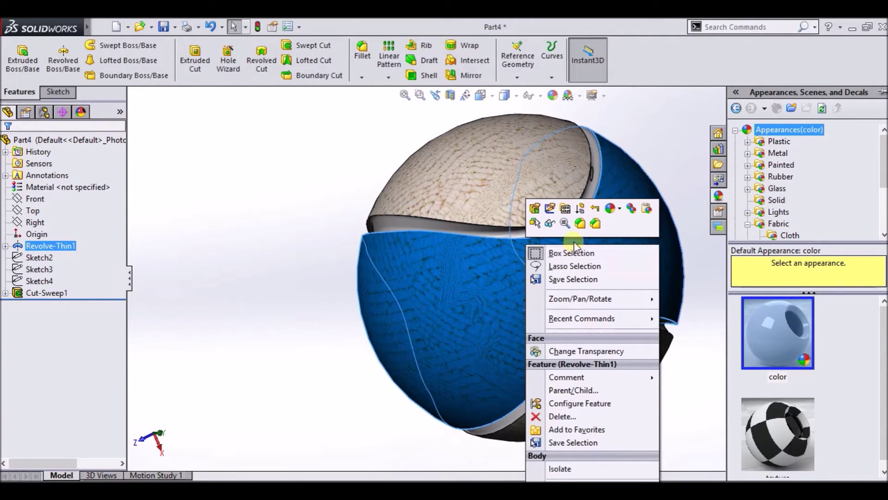
pyautogui.click(620, 210)
pyautogui.click(693, 247)
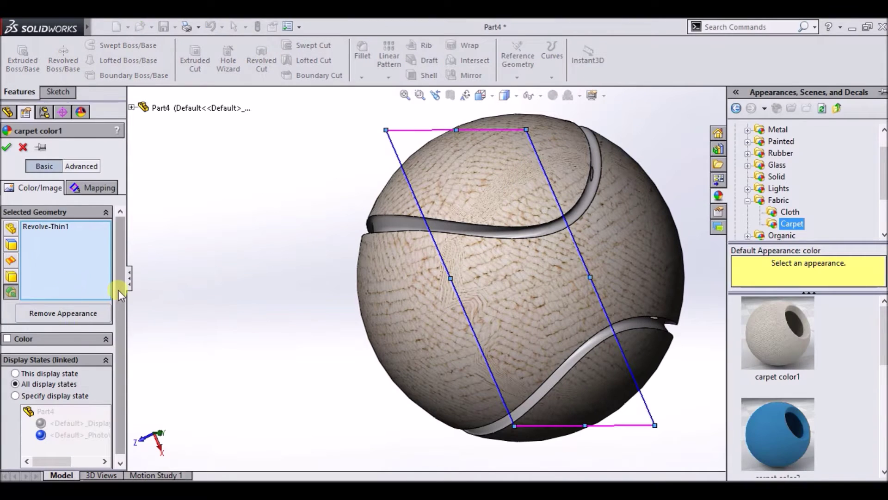
pyautogui.scroll(1, 122, 310)
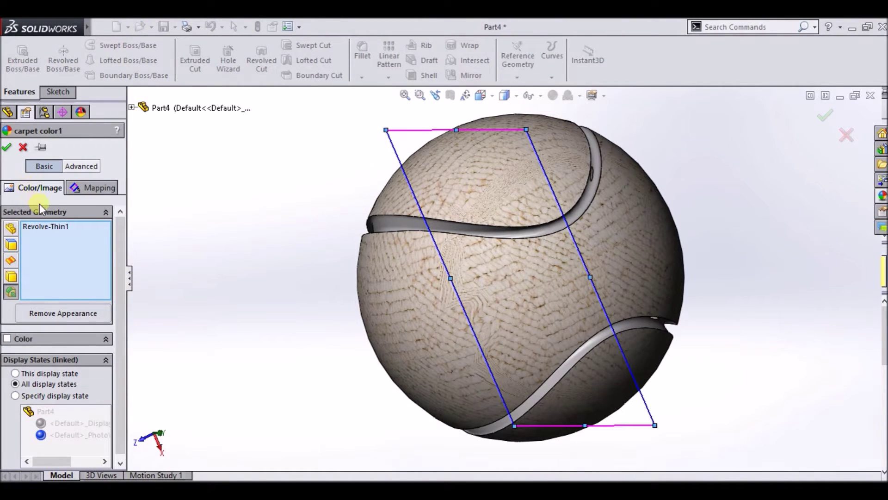
pyautogui.click(6, 147)
# Step: Enable Color on the Revolve-Thin1 carpet color1 appearance, tint it bright green, and confirm
pyautogui.rightClick(547, 245)
pyautogui.click(632, 208)
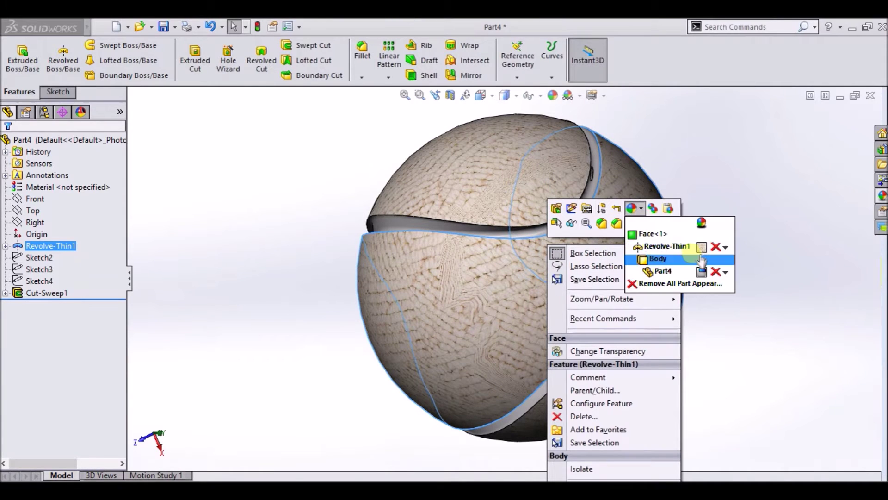
pyautogui.click(707, 252)
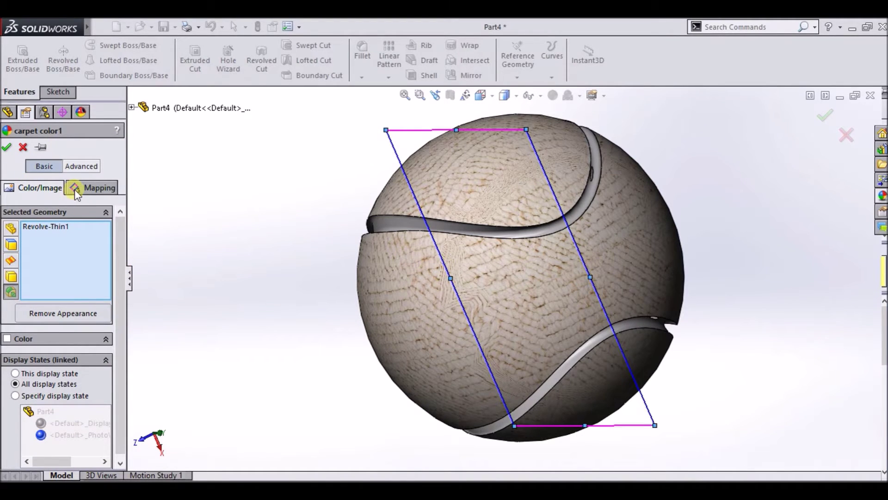
pyautogui.click(81, 344)
pyautogui.click(7, 339)
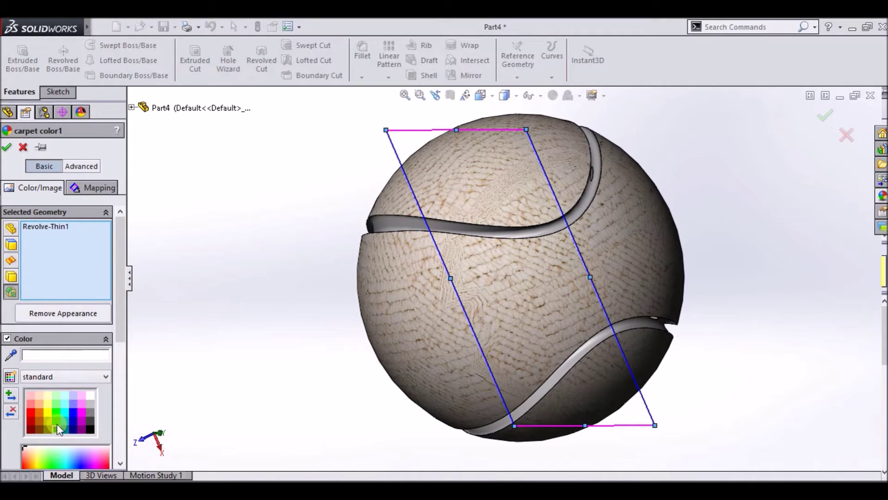
pyautogui.click(57, 424)
pyautogui.click(55, 419)
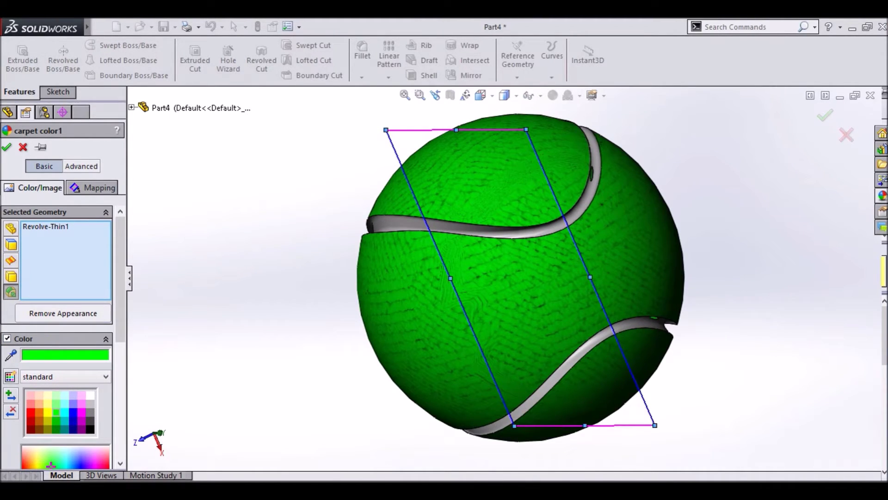
pyautogui.click(7, 147)
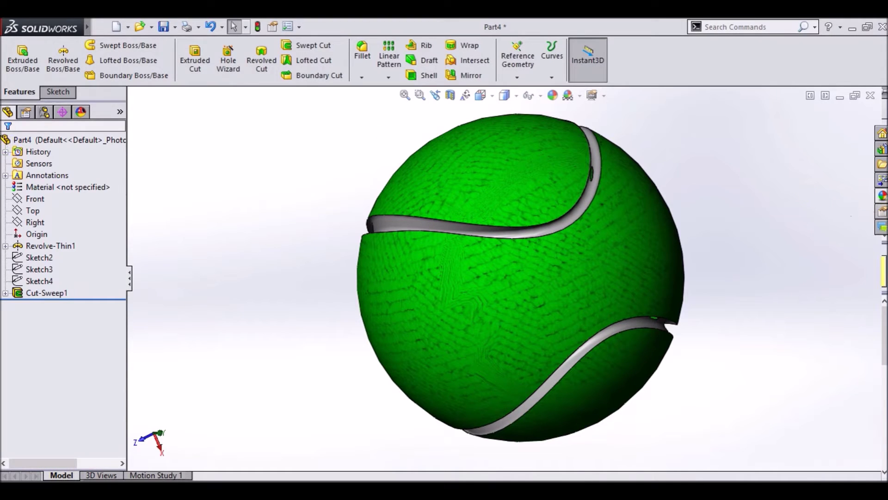
pyautogui.click(883, 196)
# Step: Drop a carpet appearance onto the seam groove face
pyautogui.moveTo(884, 342)
pyautogui.mouseDown()
pyautogui.moveTo(884, 374)
pyautogui.moveTo(885, 352)
pyautogui.mouseUp()
pyautogui.moveTo(758, 329); pyautogui.dragTo(546, 234)
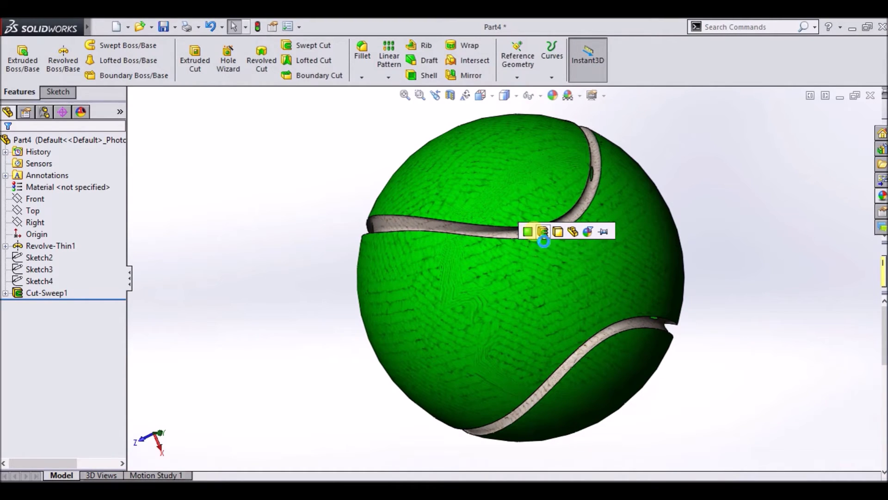
pyautogui.click(534, 233)
# Step: Browse the Rubber appearances and select the matte rubber finish
pyautogui.click(876, 199)
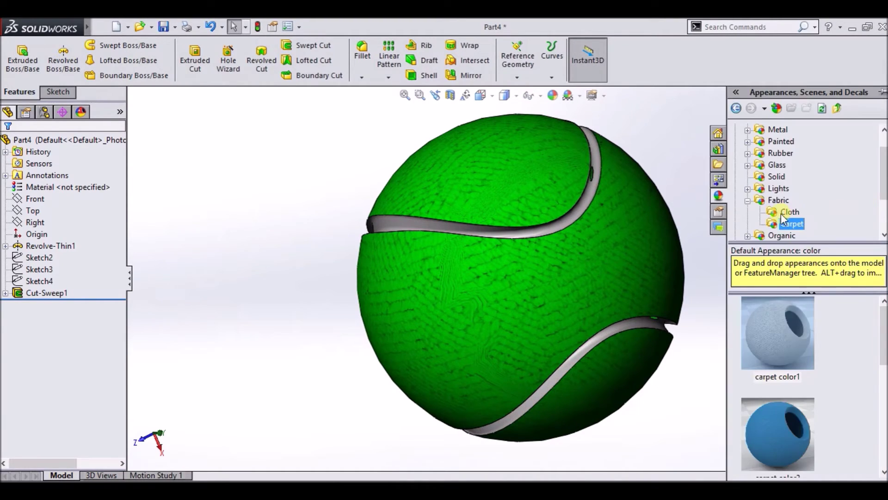
pyautogui.click(791, 212)
pyautogui.click(747, 153)
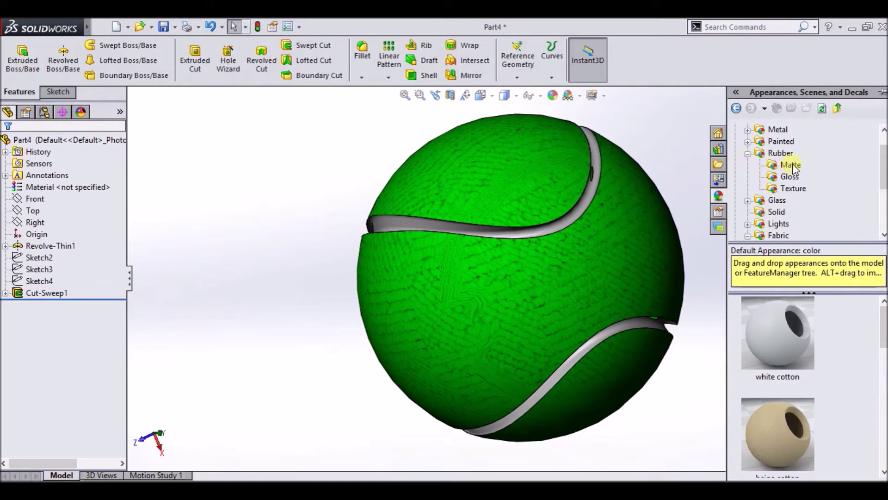
pyautogui.click(791, 165)
pyautogui.click(792, 178)
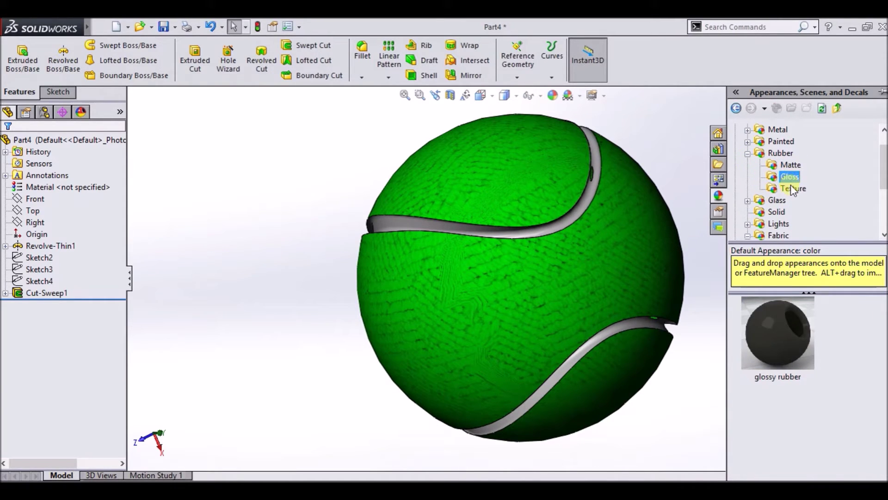
pyautogui.click(794, 189)
pyautogui.moveTo(884, 185); pyautogui.dragTo(884, 167)
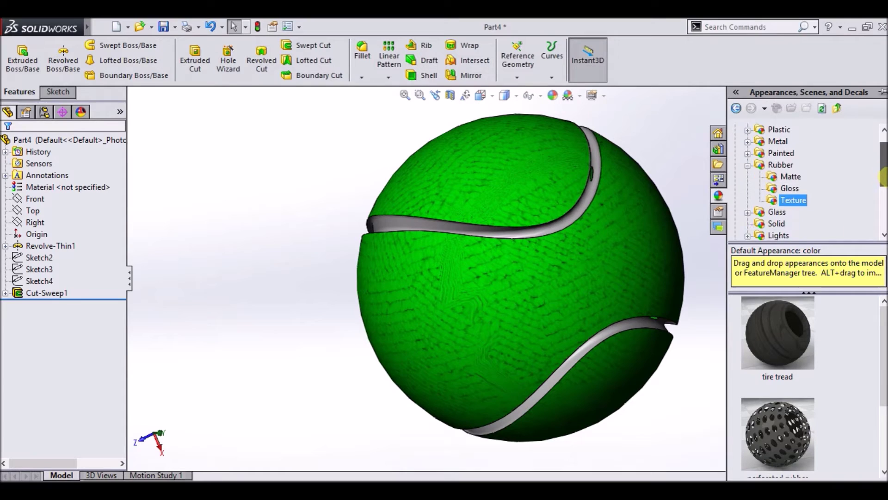
pyautogui.click(786, 188)
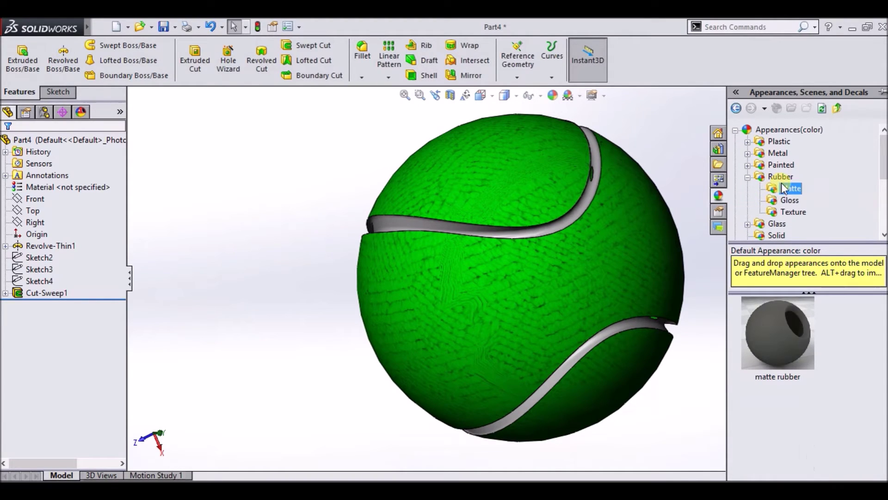
pyautogui.click(790, 188)
# Step: Apply matte rubber to the whole Cut-Sweep1 seam groove
pyautogui.moveTo(778, 333); pyautogui.dragTo(569, 229)
pyautogui.click(578, 228)
pyautogui.click(881, 197)
pyautogui.moveTo(769, 327); pyautogui.dragTo(568, 221)
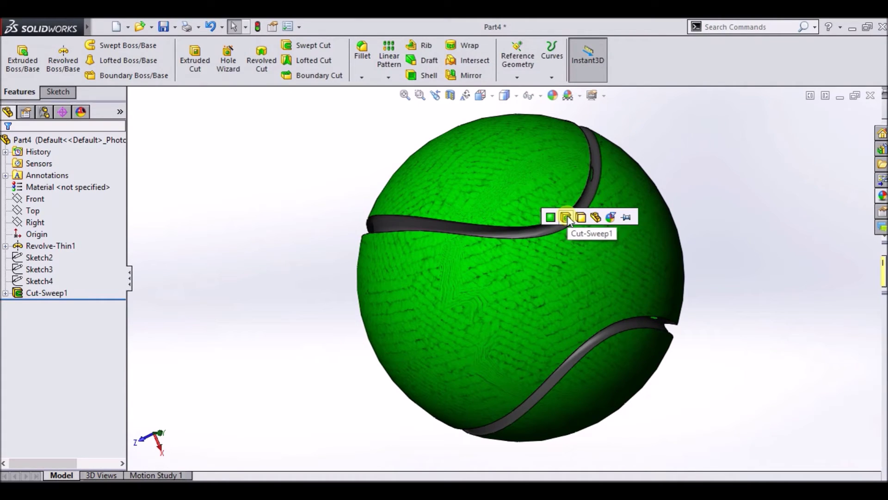
pyautogui.click(567, 218)
# Step: Change the Cut-Sweep1 matte rubber colour to white and confirm
pyautogui.click(461, 238)
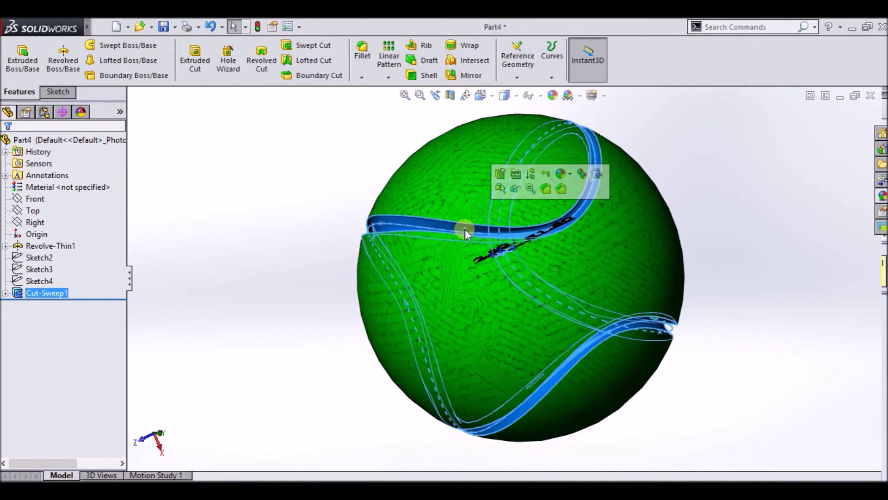
pyautogui.click(561, 174)
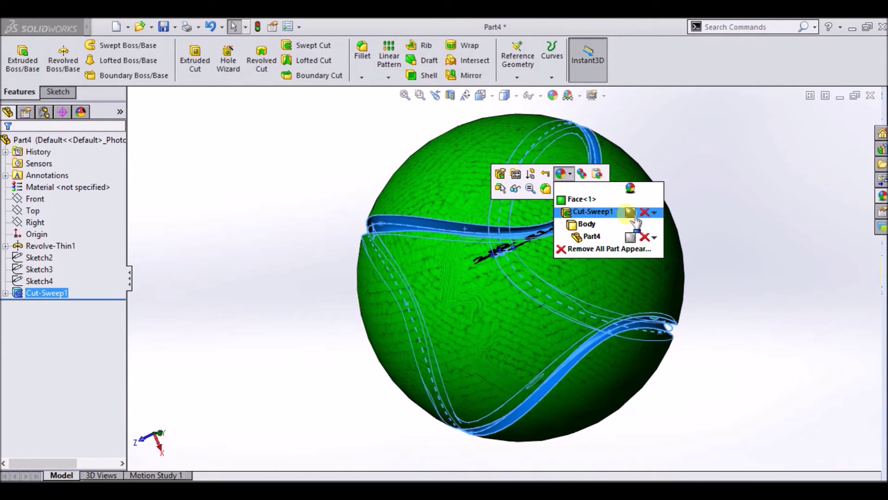
pyautogui.click(630, 212)
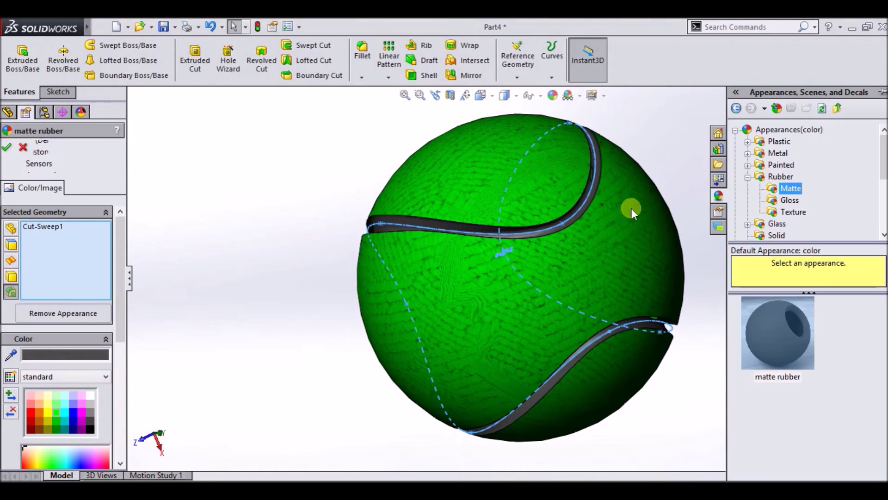
pyautogui.click(91, 394)
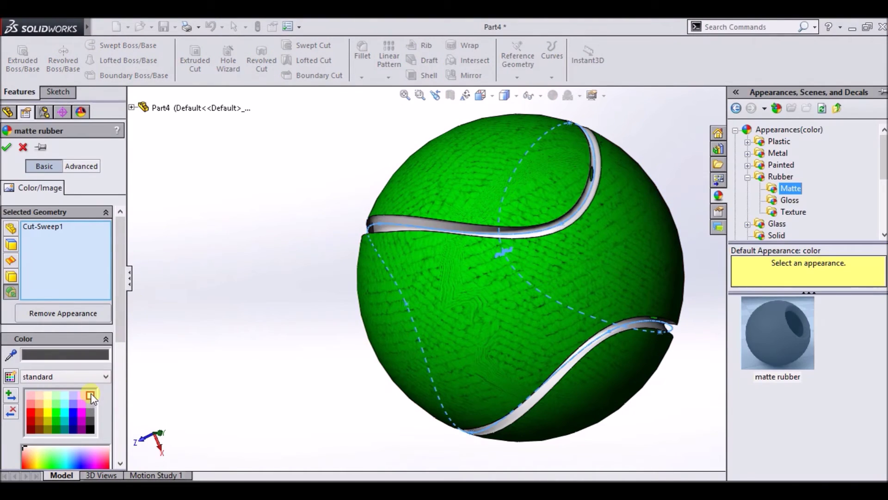
pyautogui.click(7, 147)
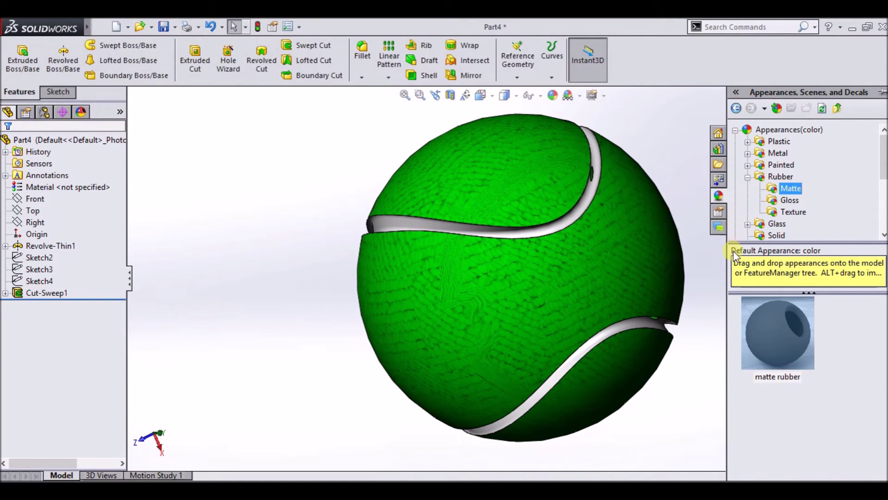
pyautogui.moveTo(731, 262); pyautogui.dragTo(858, 263)
# Step: Snap the finished ball to Isometric view and orbit it to inspect both sides
pyautogui.moveTo(721, 269)
pyautogui.mouseDown(button='middle')
pyautogui.moveTo(692, 275)
pyautogui.moveTo(712, 350)
pyautogui.moveTo(797, 312)
pyautogui.moveTo(832, 311)
pyautogui.moveTo(626, 192)
pyautogui.moveTo(493, 351)
pyautogui.moveTo(652, 119)
pyautogui.moveTo(541, 275)
pyautogui.moveTo(560, 199)
pyautogui.moveTo(591, 239)
pyautogui.moveTo(525, 228)
pyautogui.mouseUp(button='middle')
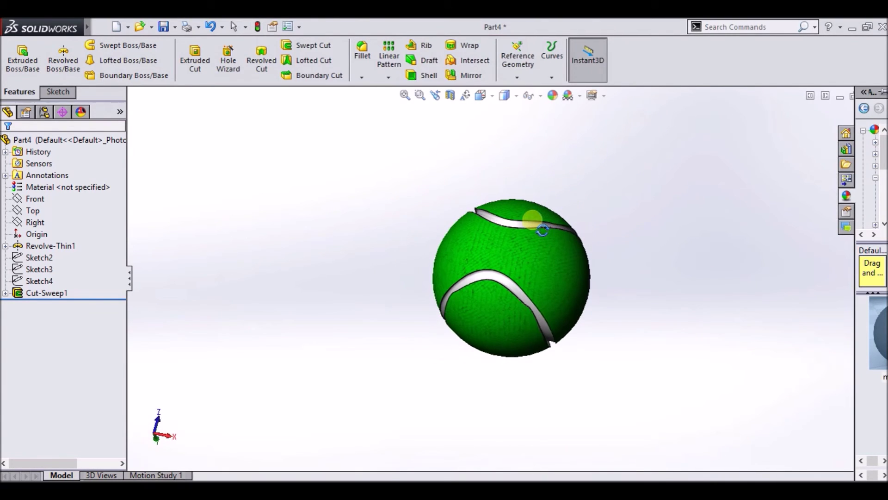
pyautogui.scroll(-2, 523, 243)
pyautogui.click(481, 95)
pyautogui.click(548, 127)
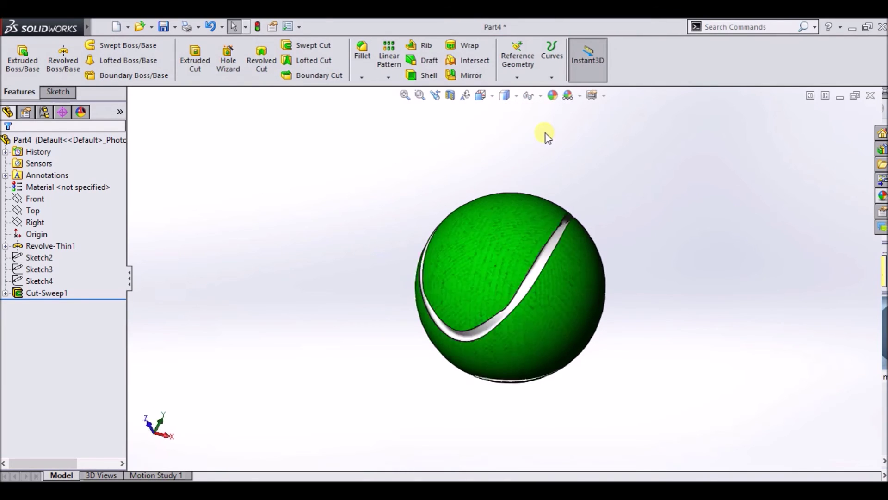
pyautogui.moveTo(541, 158)
pyautogui.mouseDown(button='middle')
pyautogui.moveTo(557, 321)
pyautogui.moveTo(481, 340)
pyautogui.moveTo(428, 396)
pyautogui.moveTo(541, 254)
pyautogui.mouseUp(button='middle')
pyautogui.scroll(2, 571, 283)
pyautogui.moveTo(571, 284)
pyautogui.mouseDown(button='middle')
pyautogui.moveTo(607, 234)
pyautogui.moveTo(551, 252)
pyautogui.moveTo(551, 287)
pyautogui.mouseUp(button='middle')
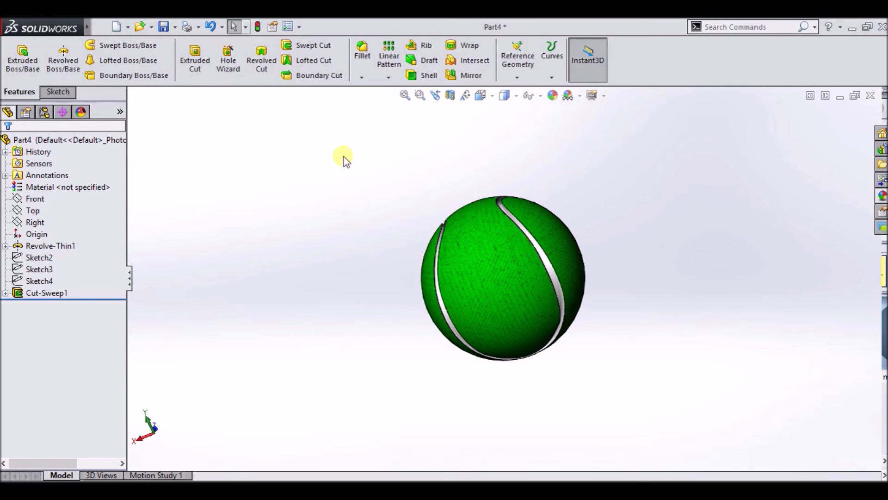